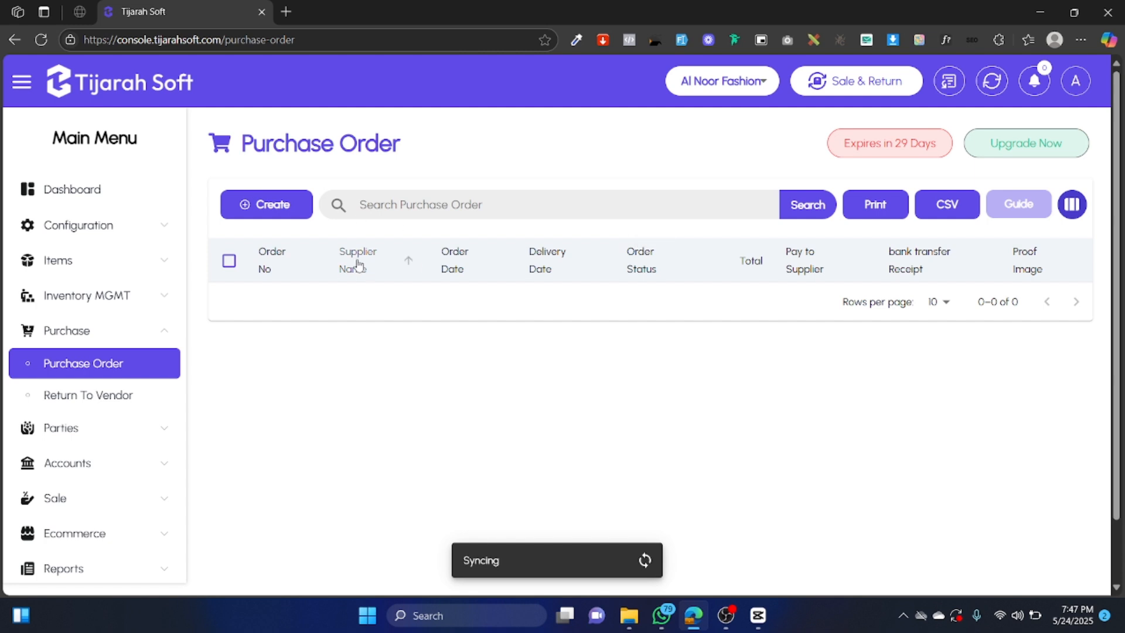
Start a new purchase order and choose Cash as its payment method.
click(285, 215)
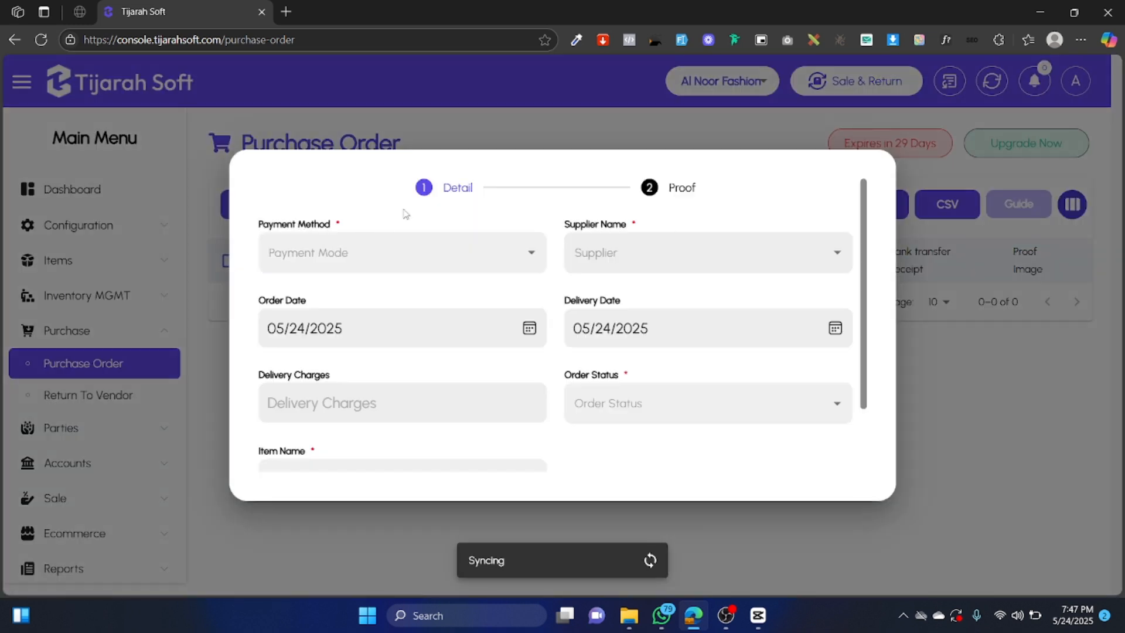
scroll(454, 328, down, 3)
scroll(457, 337, up, 3)
click(379, 251)
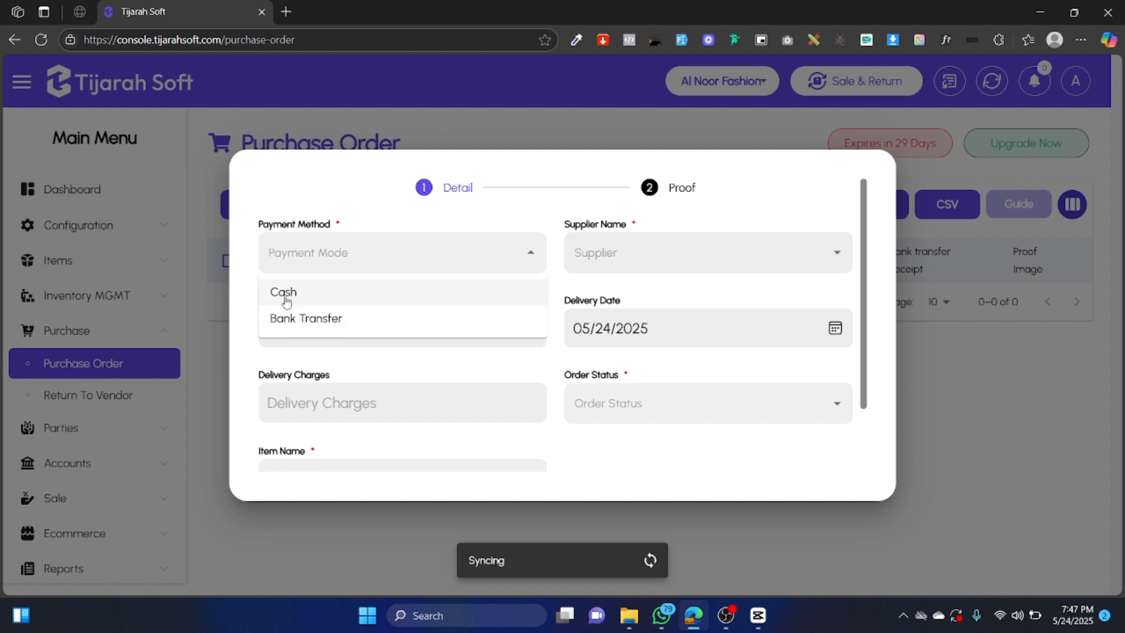
click(314, 300)
click(339, 257)
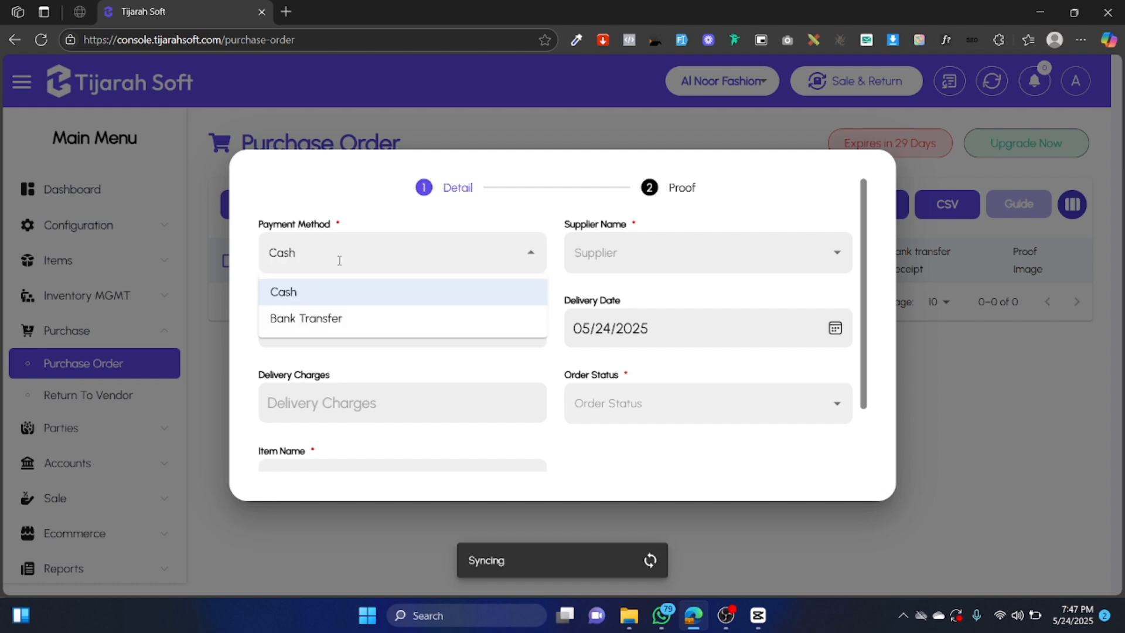
Preview Bank Transfer and its cheque/transaction number field, then switch the payment method back to Cash.
click(344, 320)
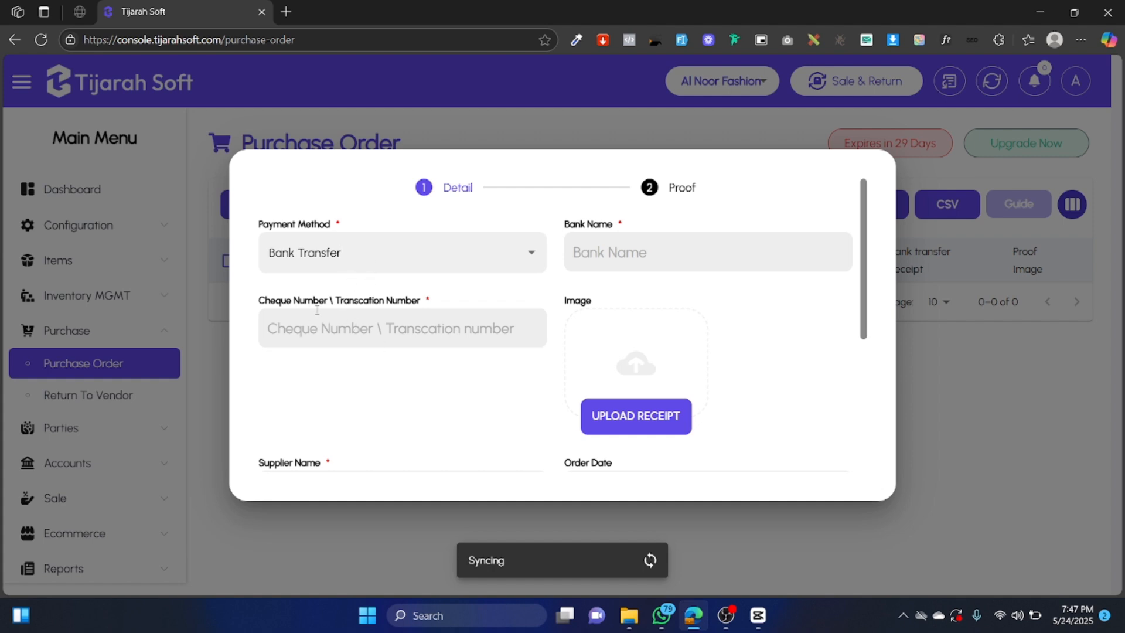
click(329, 324)
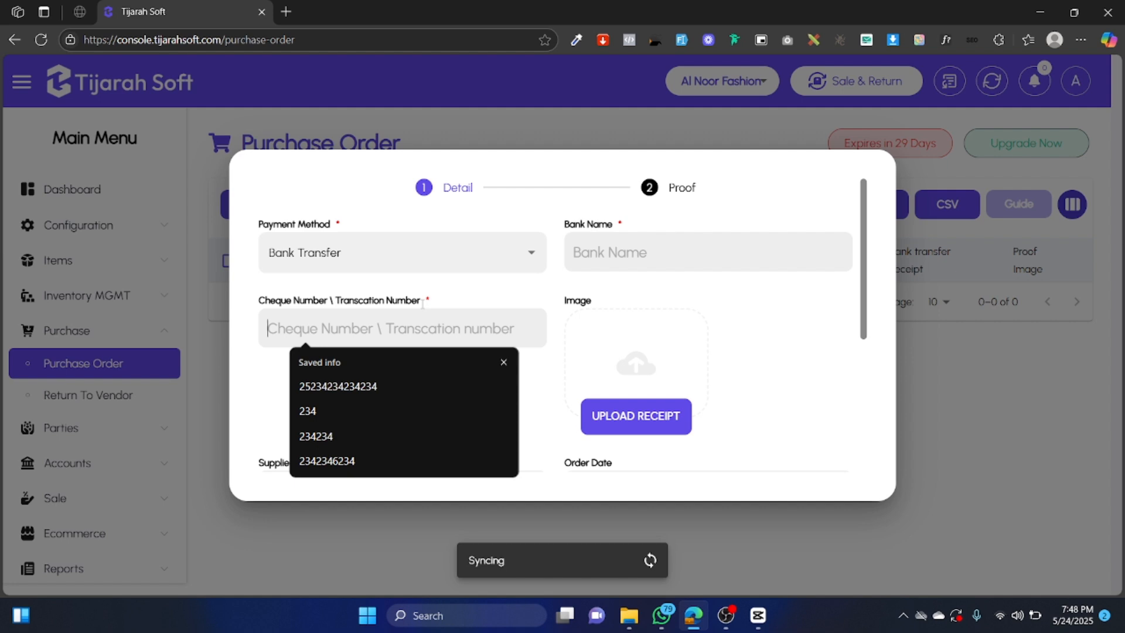
drag(419, 300, 341, 300)
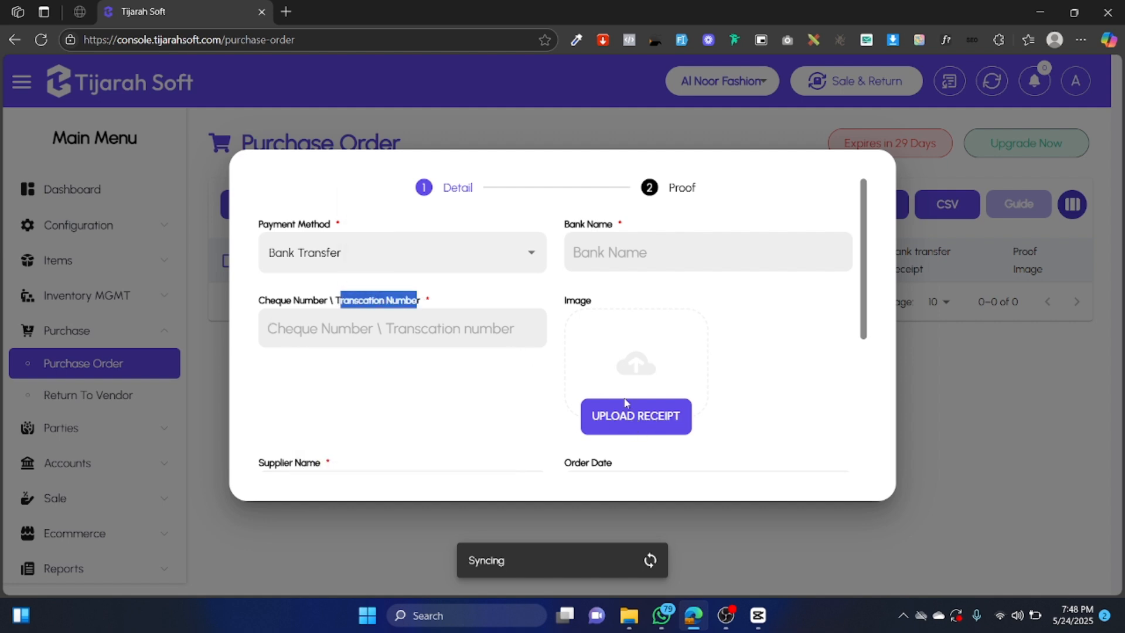
click(411, 253)
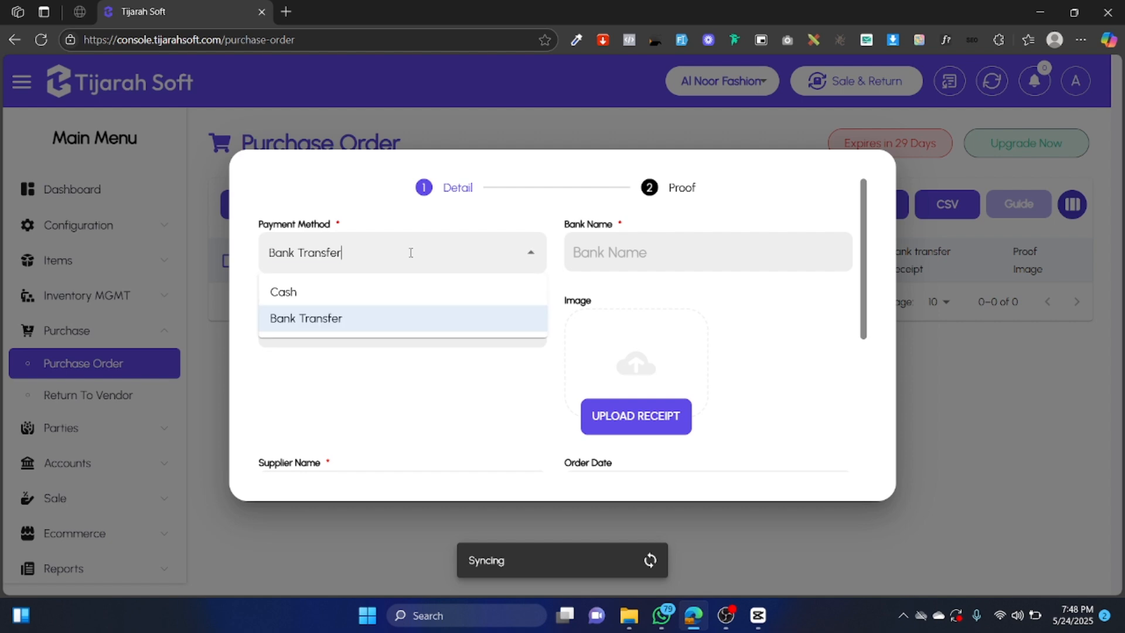
click(313, 296)
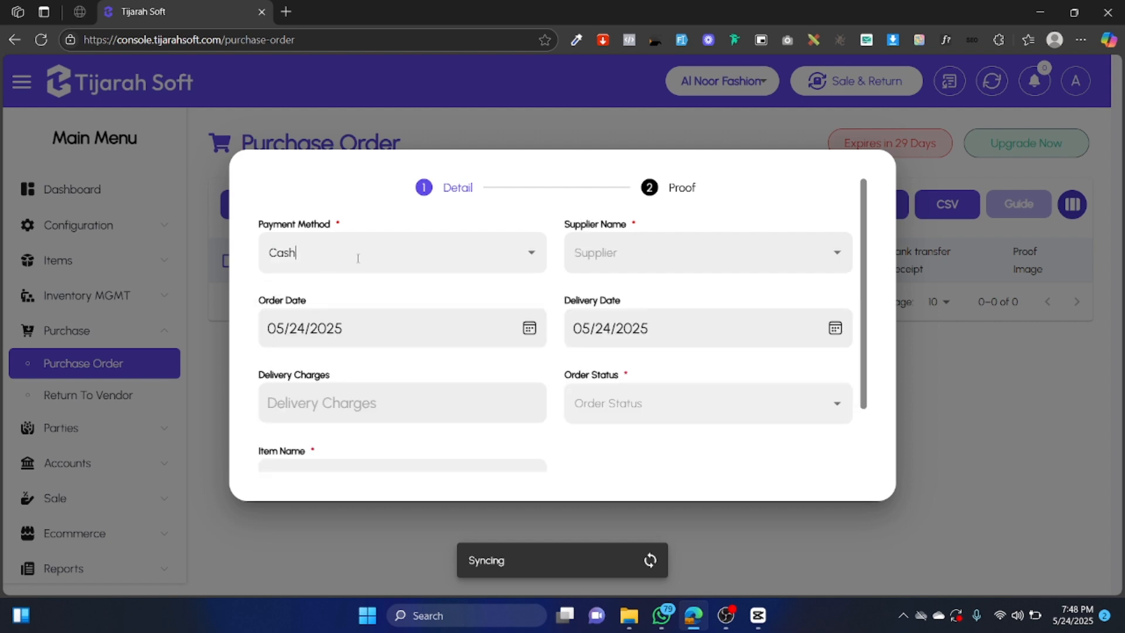
Create a new supplier from the Supplier Name list and name it Al Rehman.
click(615, 251)
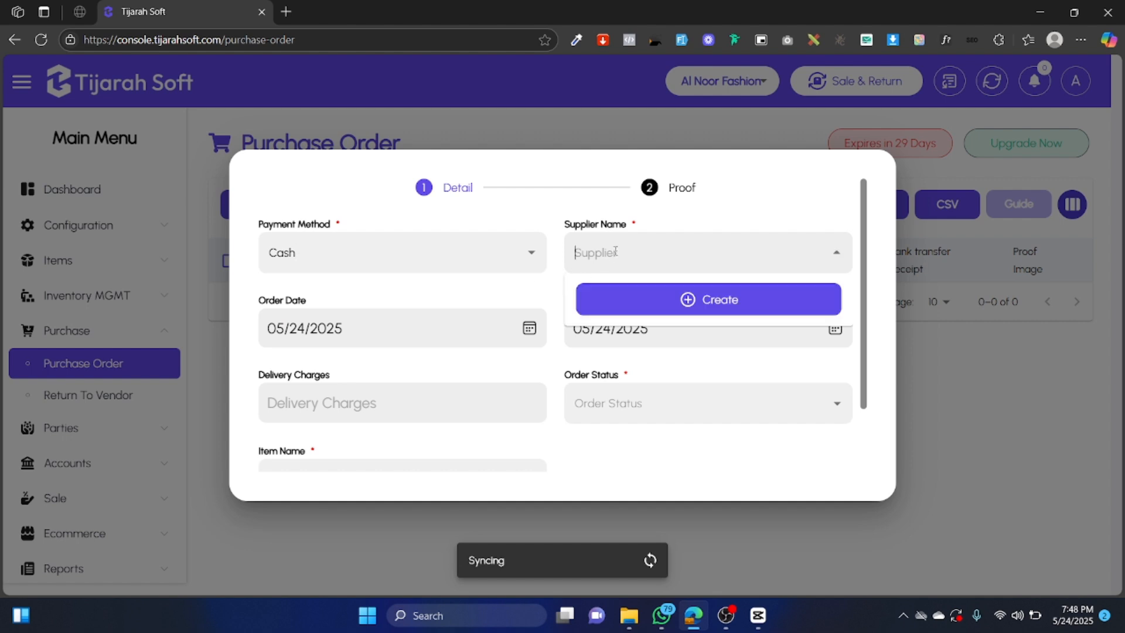
click(748, 299)
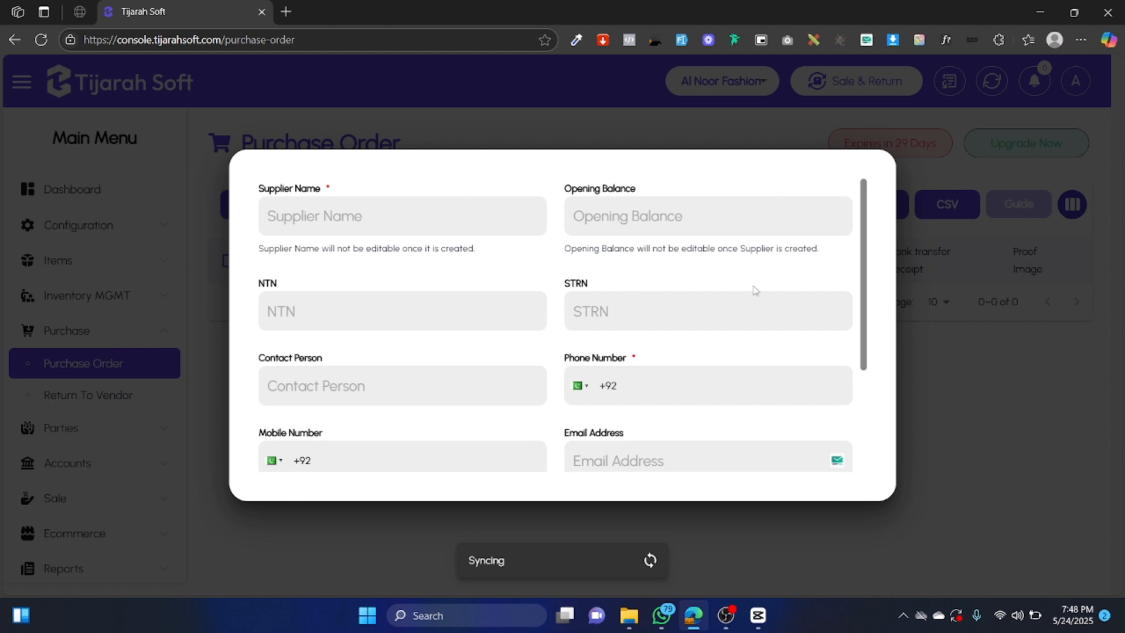
click(374, 218)
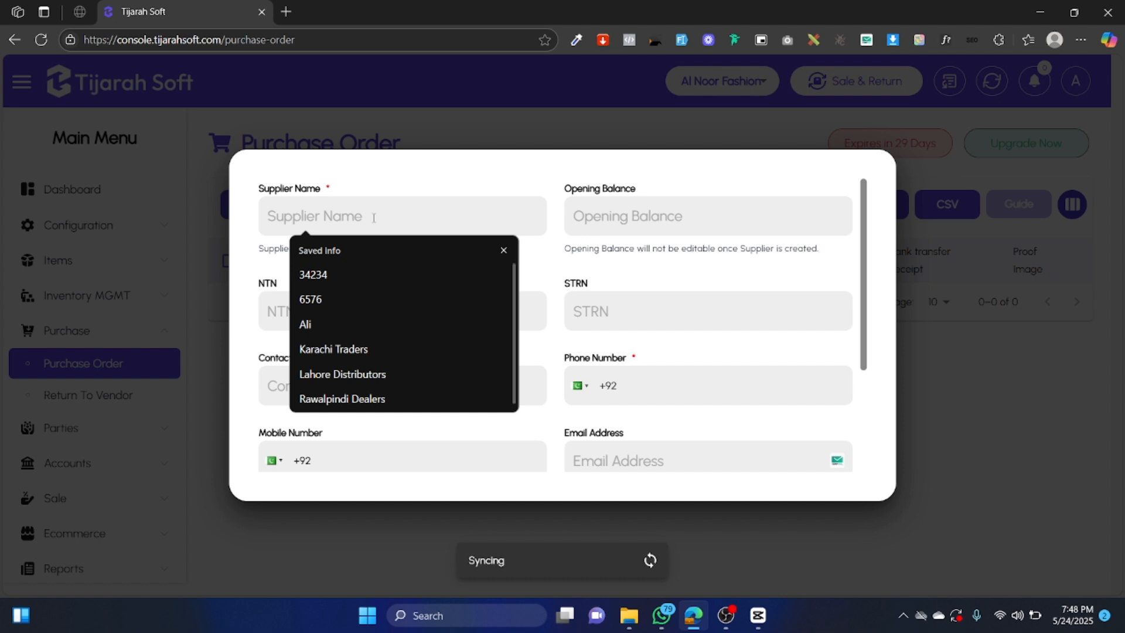
text(Al Rehamn)
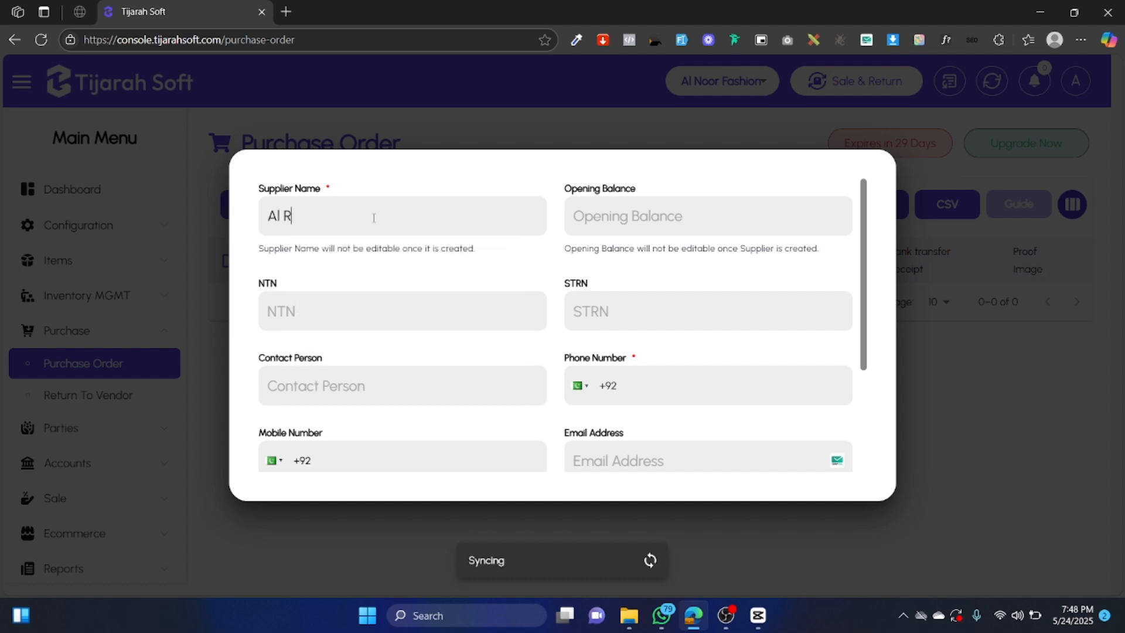
key(BackSpace)
key(BackSpace)
key(BackSpace)
text(man)
Skip the optional supplier fields and enter the supplier's phone number.
click(638, 217)
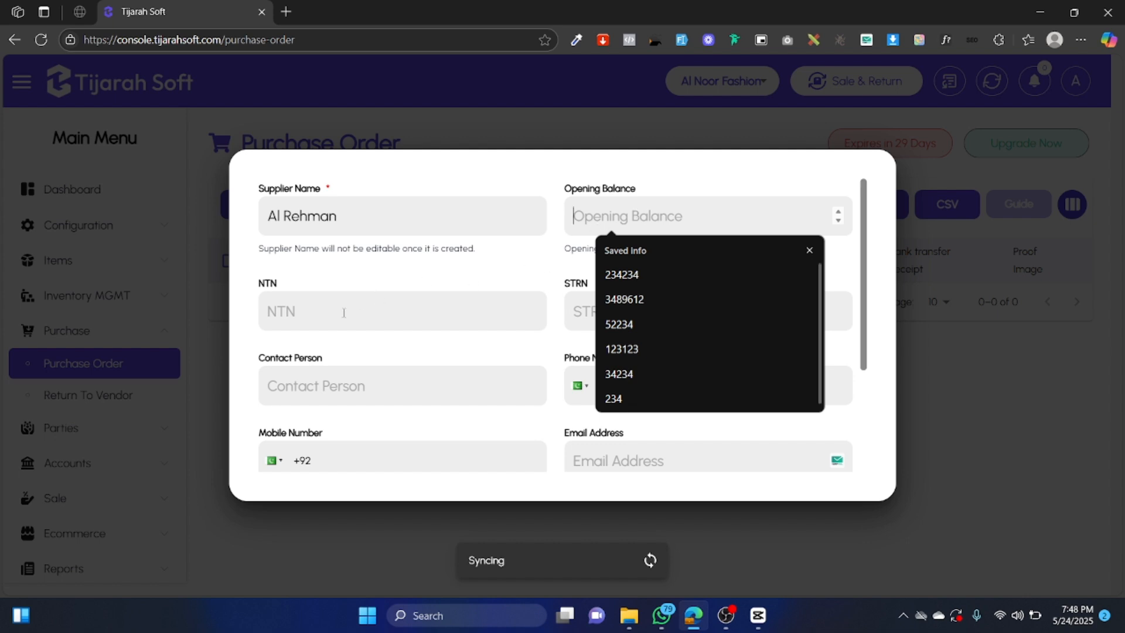
scroll(420, 287, down, 2)
scroll(405, 293, up, 3)
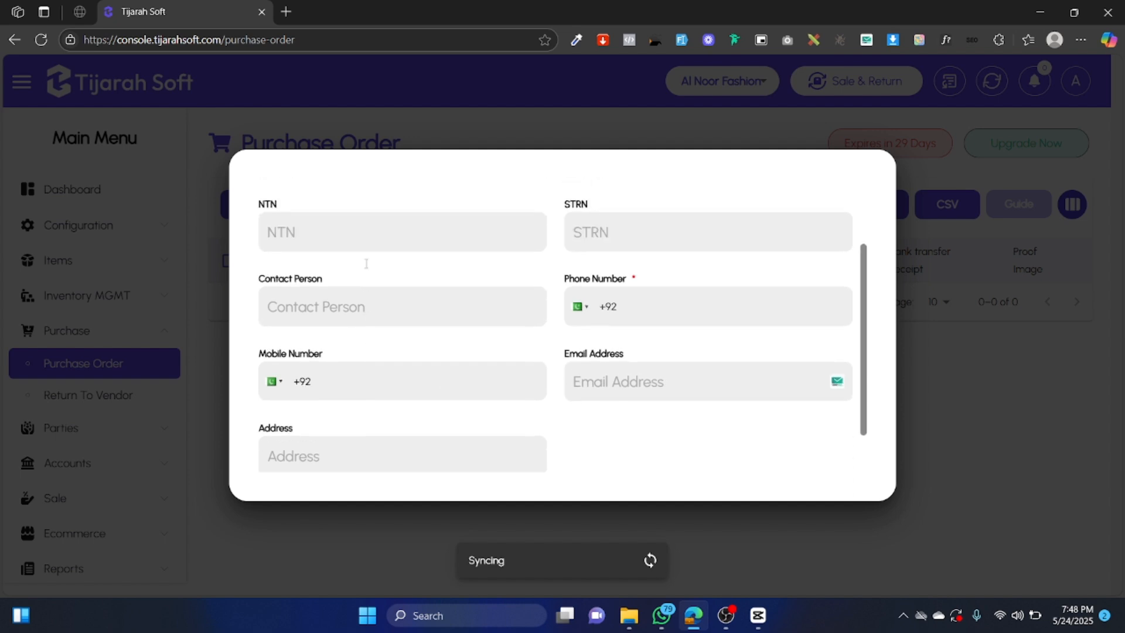
click(347, 301)
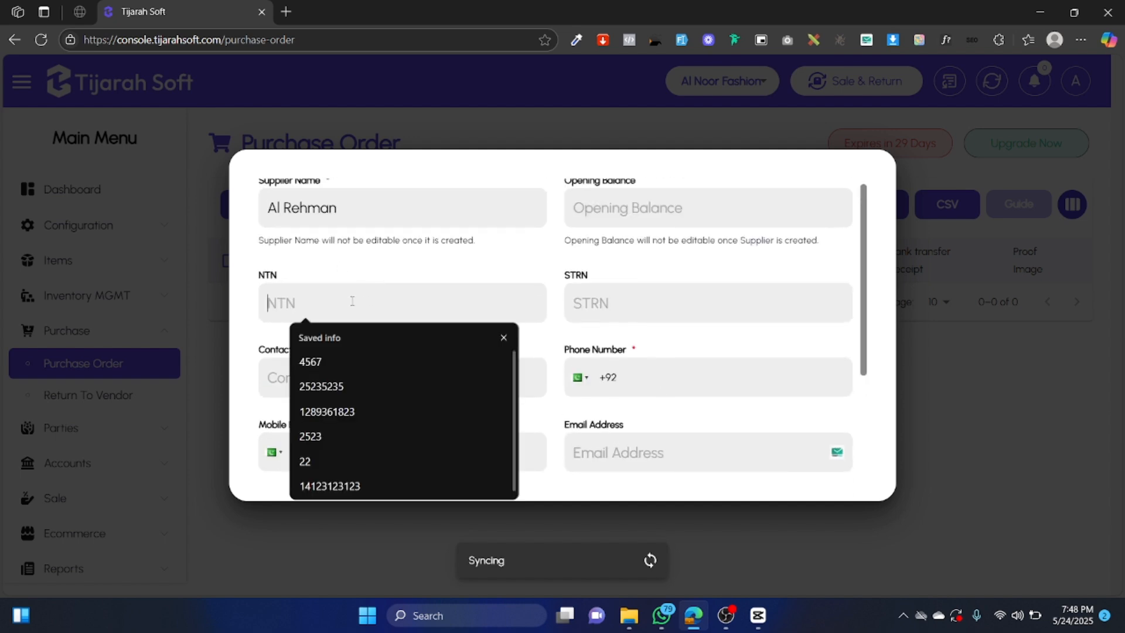
click(590, 296)
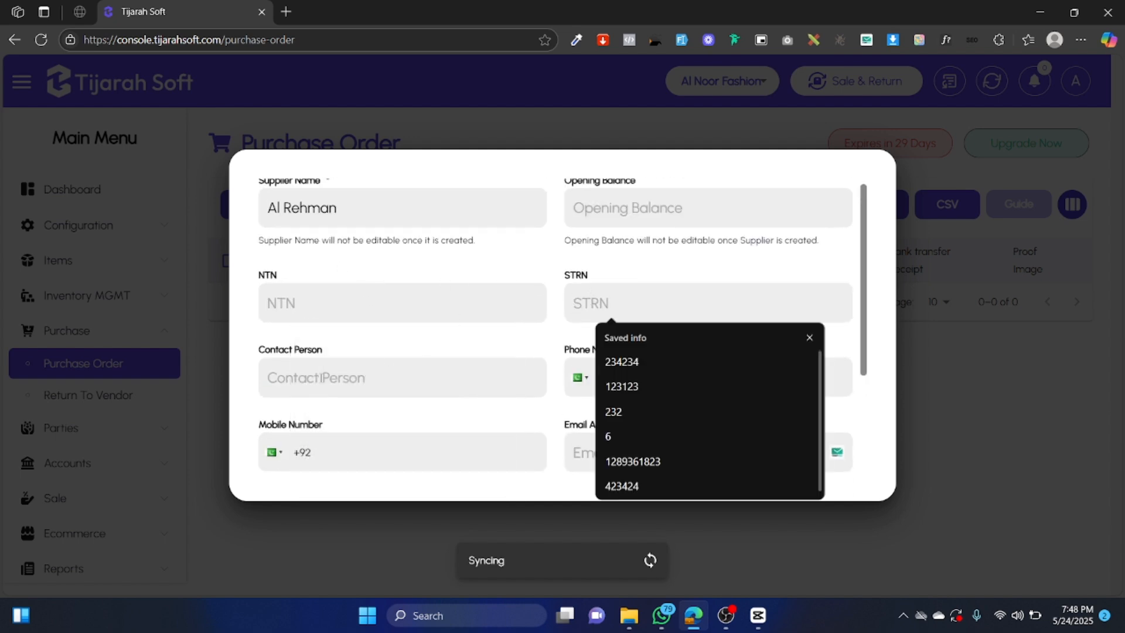
click(321, 378)
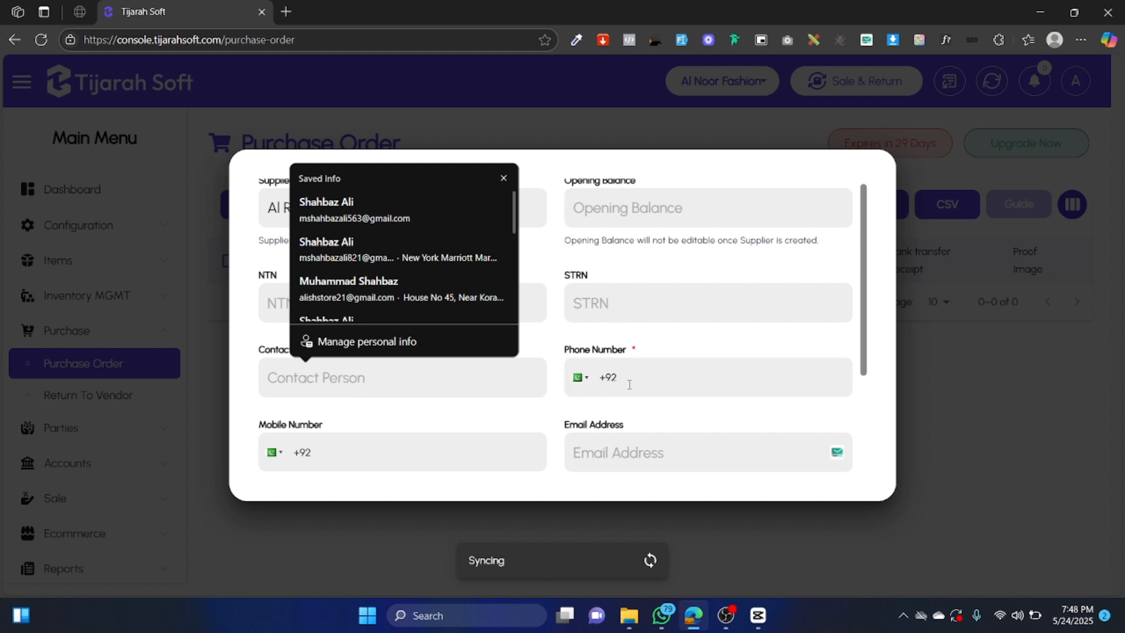
click(670, 385)
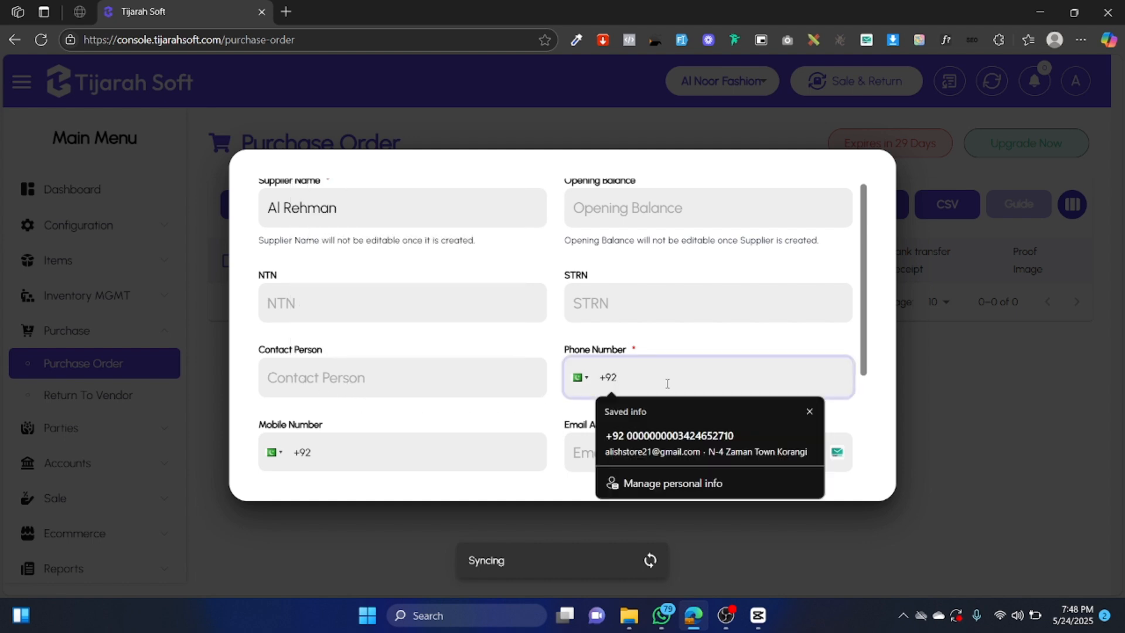
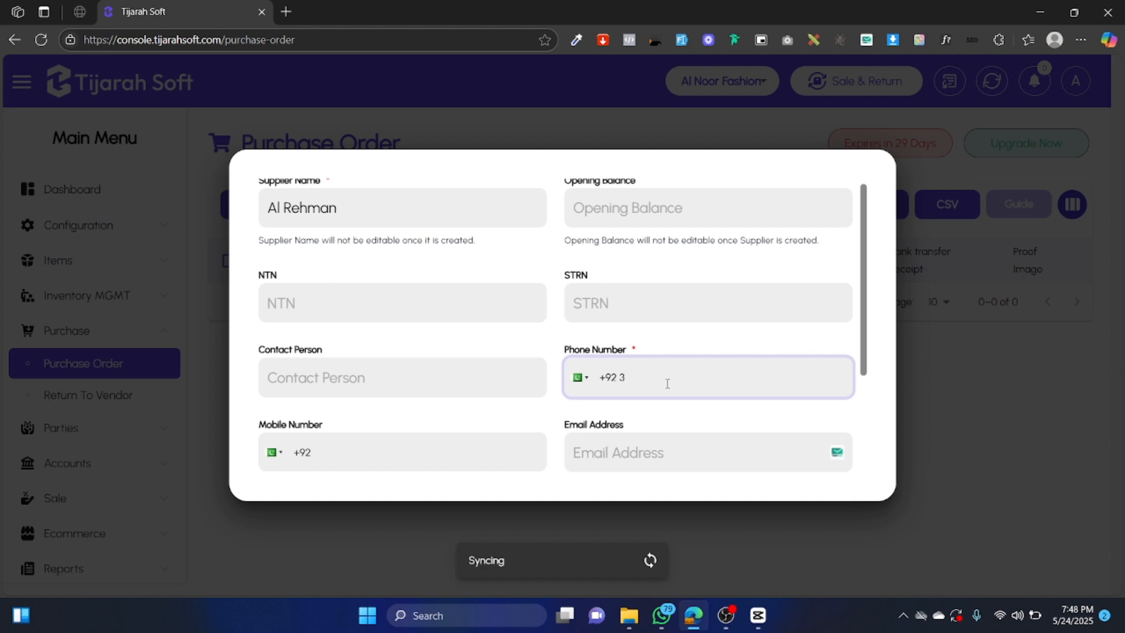
click(703, 420)
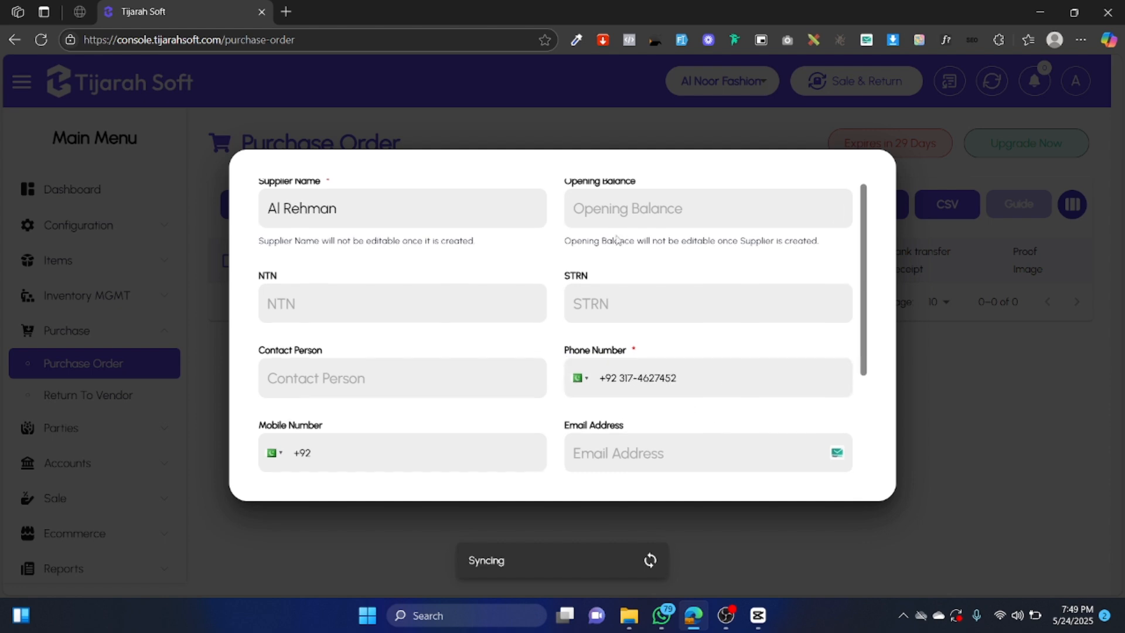
scroll(381, 207, up, 1)
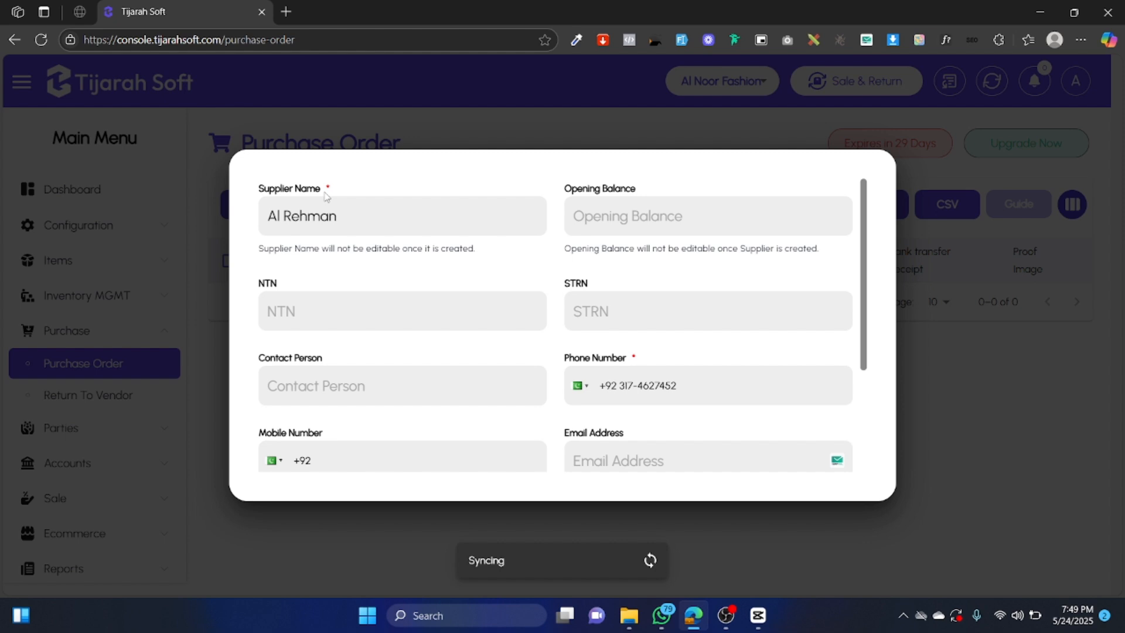
Review the Add Supplier form, highlighting required Supplier Name, Phone Number and the Opening Balance label.
scroll(565, 437, down, 3)
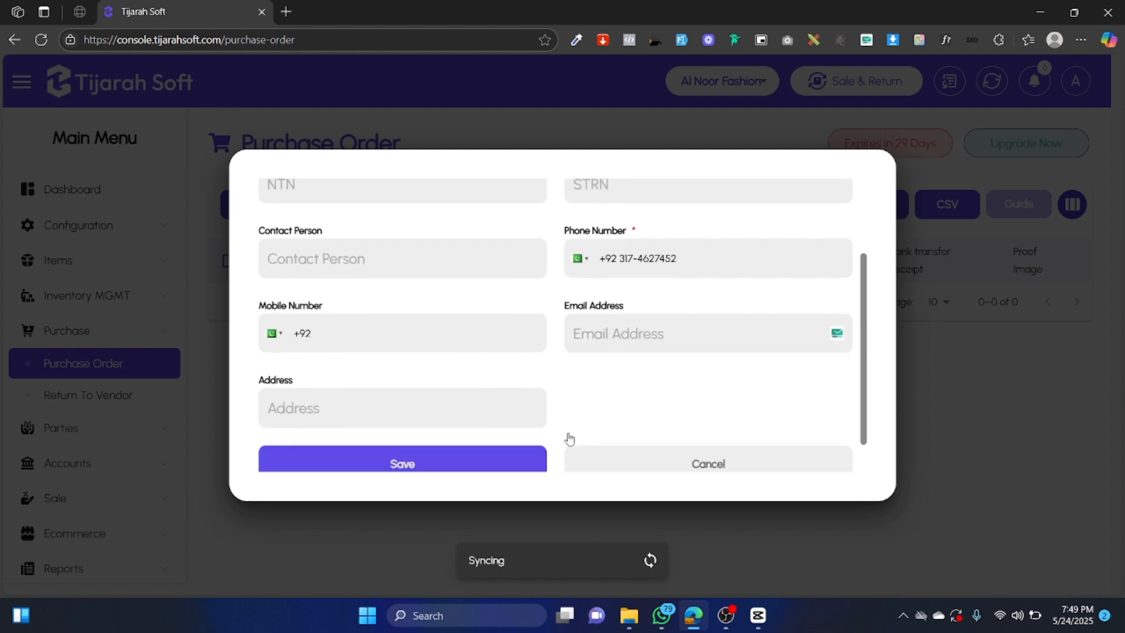
scroll(568, 438, up, 3)
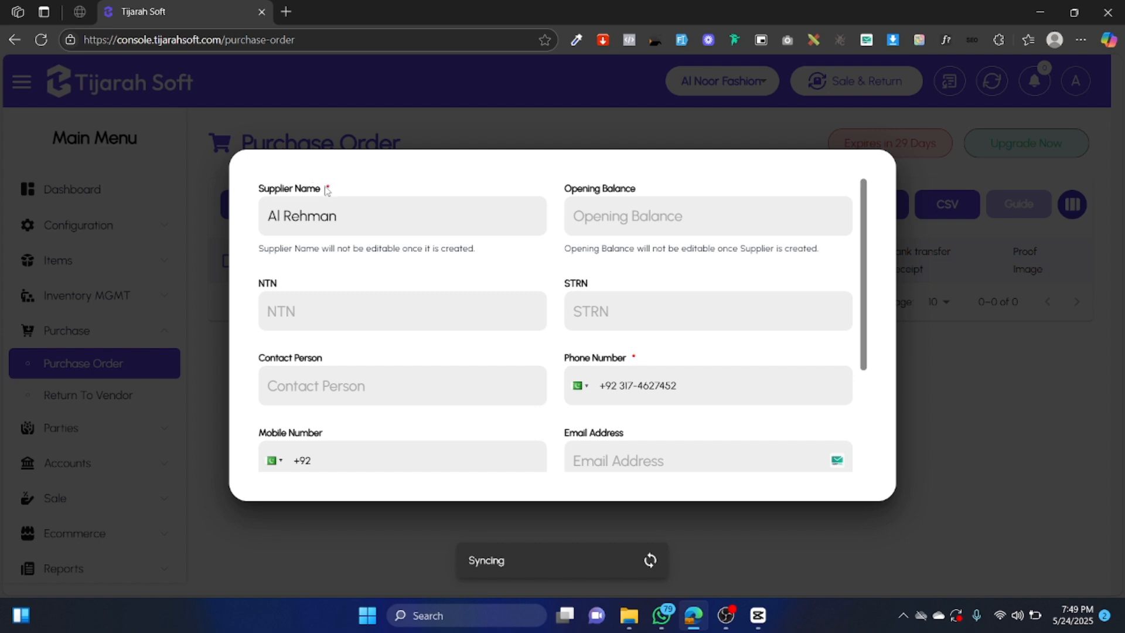
double_click(329, 189)
double_click(634, 357)
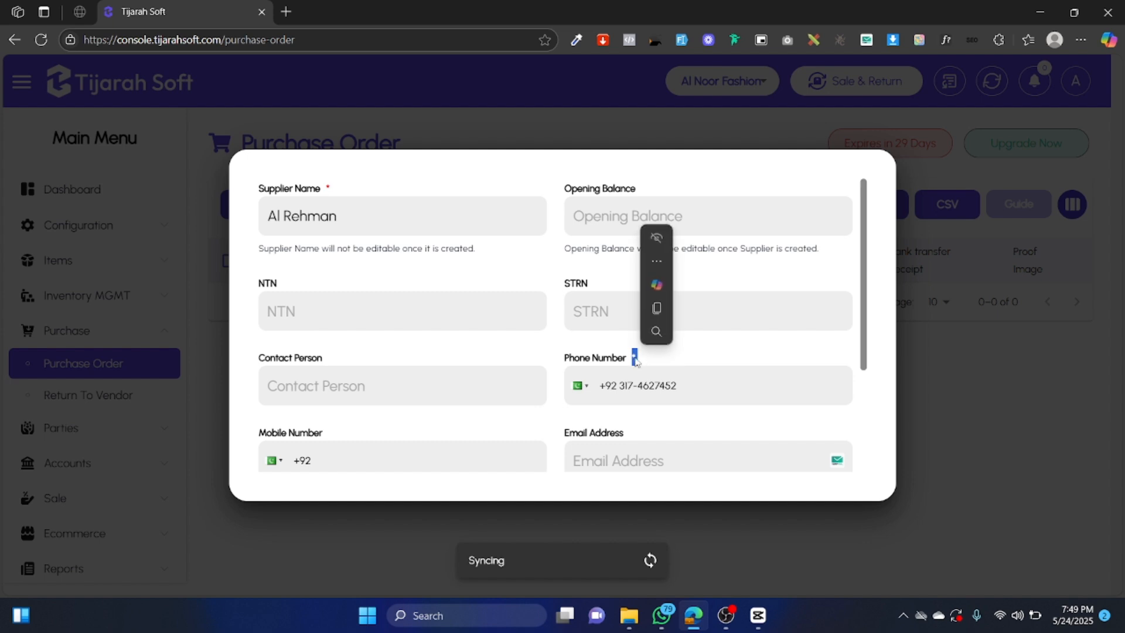
click(482, 342)
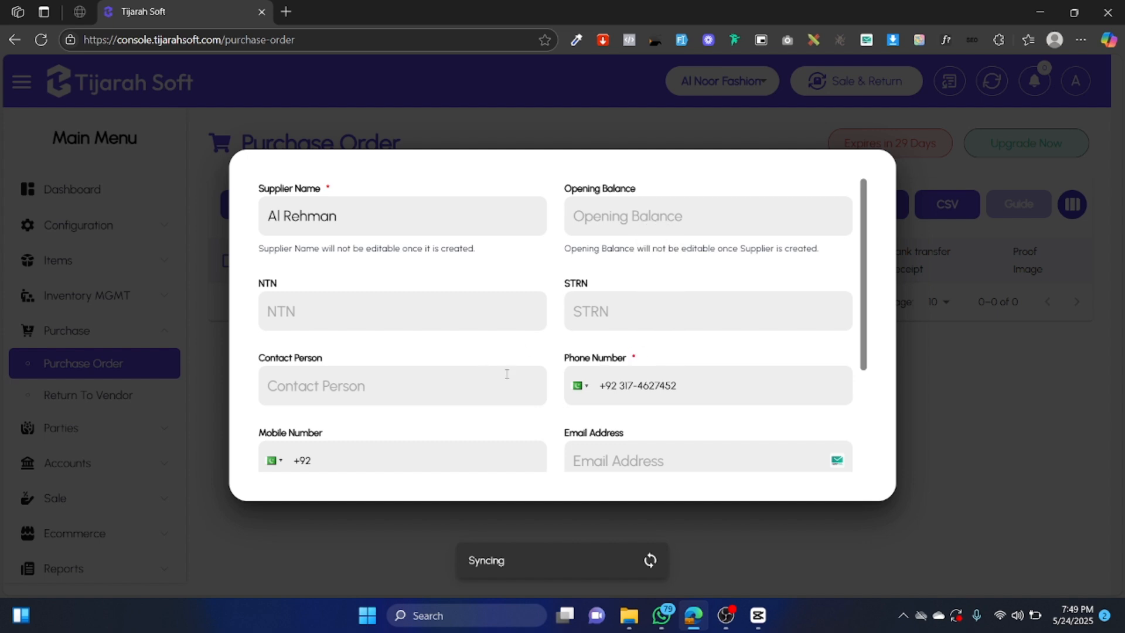
drag(564, 192, 639, 194)
click(646, 259)
scroll(632, 390, down, 3)
scroll(662, 363, up, 3)
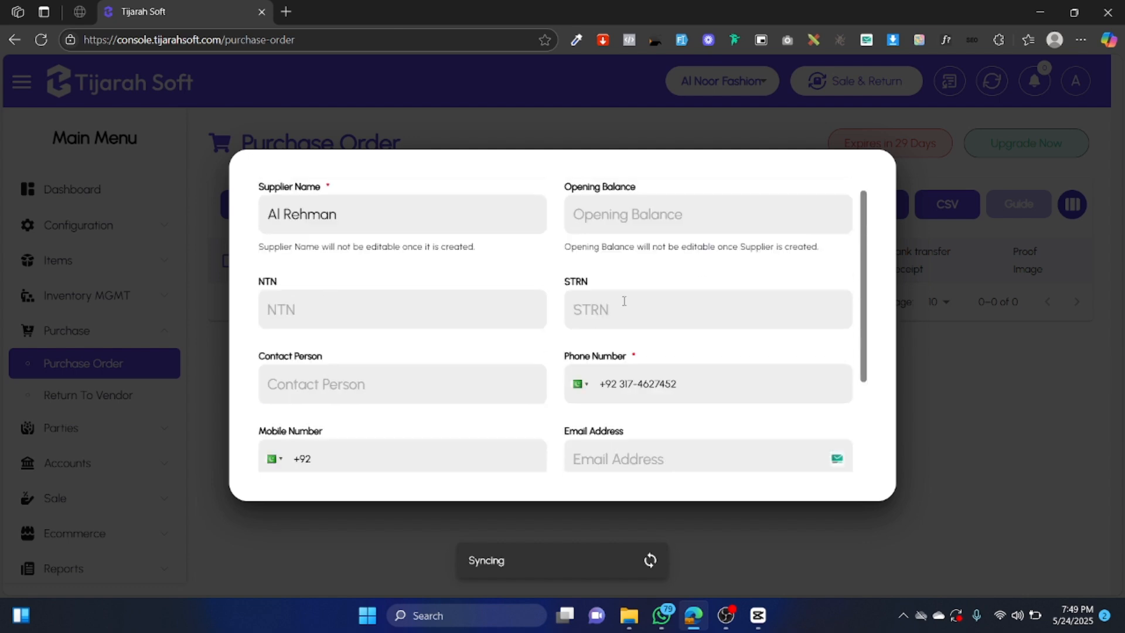
scroll(663, 410, down, 3)
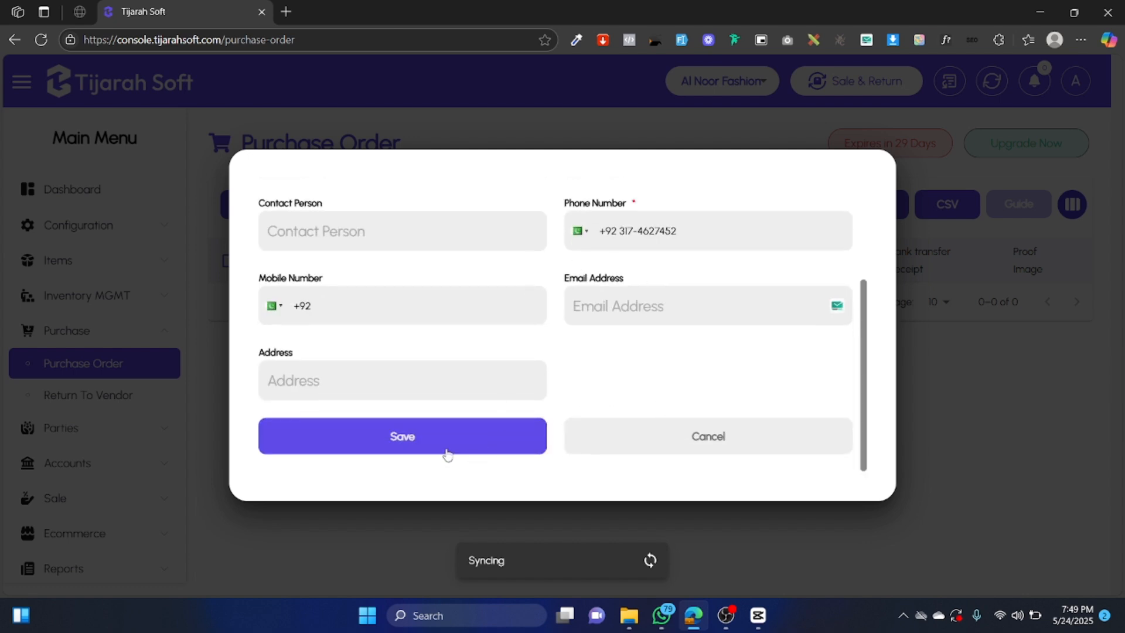
Save the new supplier and keep Al Rehman selected as the order's supplier.
click(430, 444)
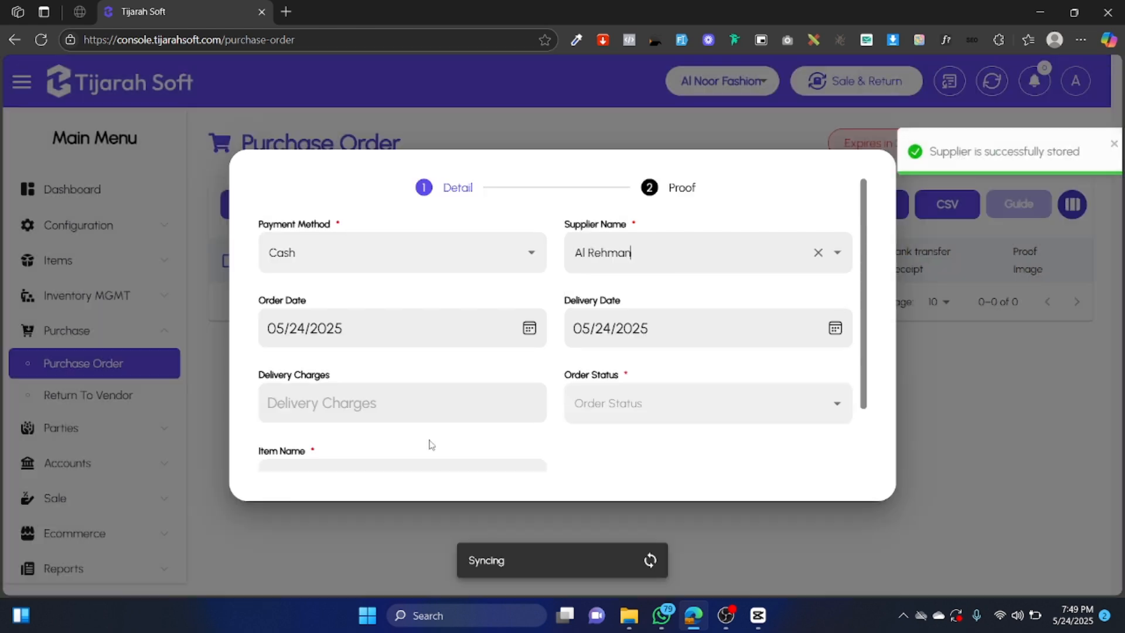
click(649, 262)
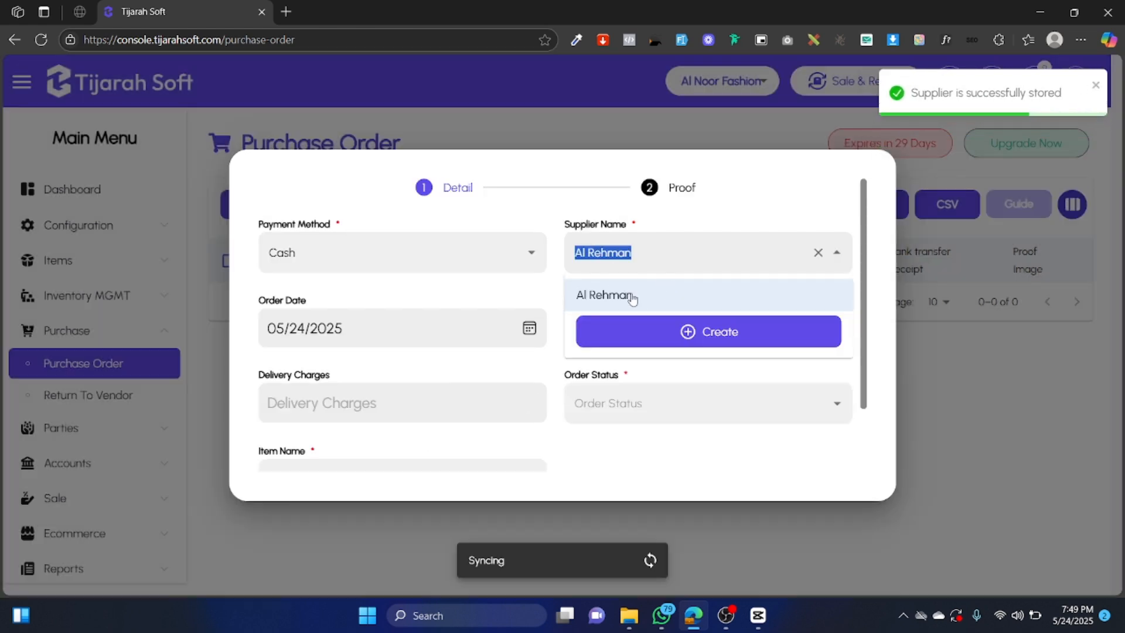
click(674, 251)
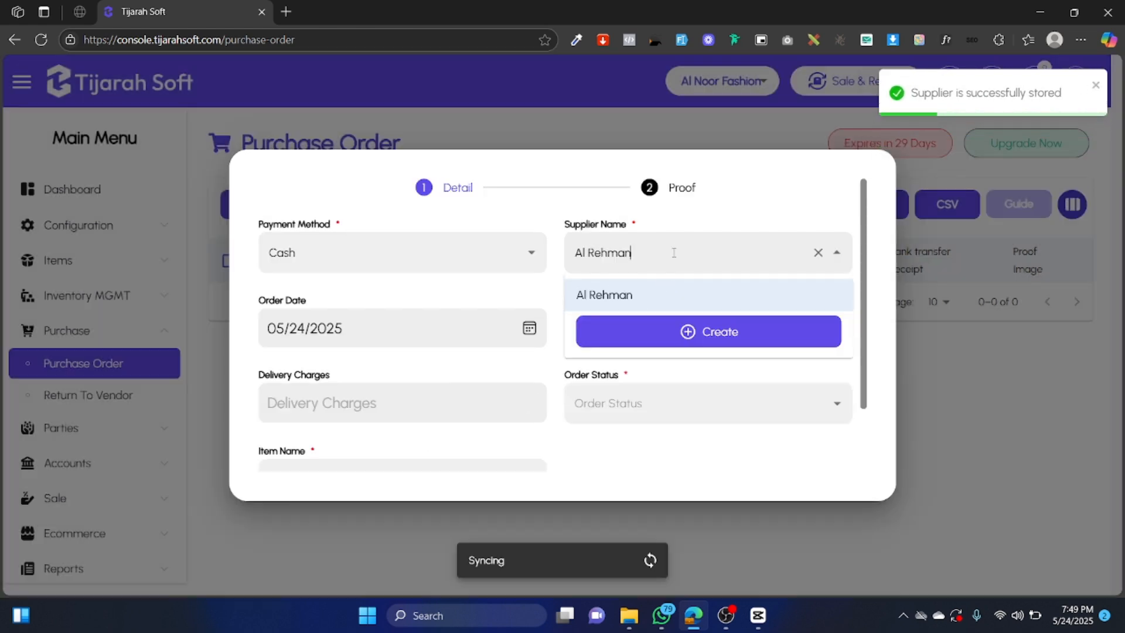
click(523, 292)
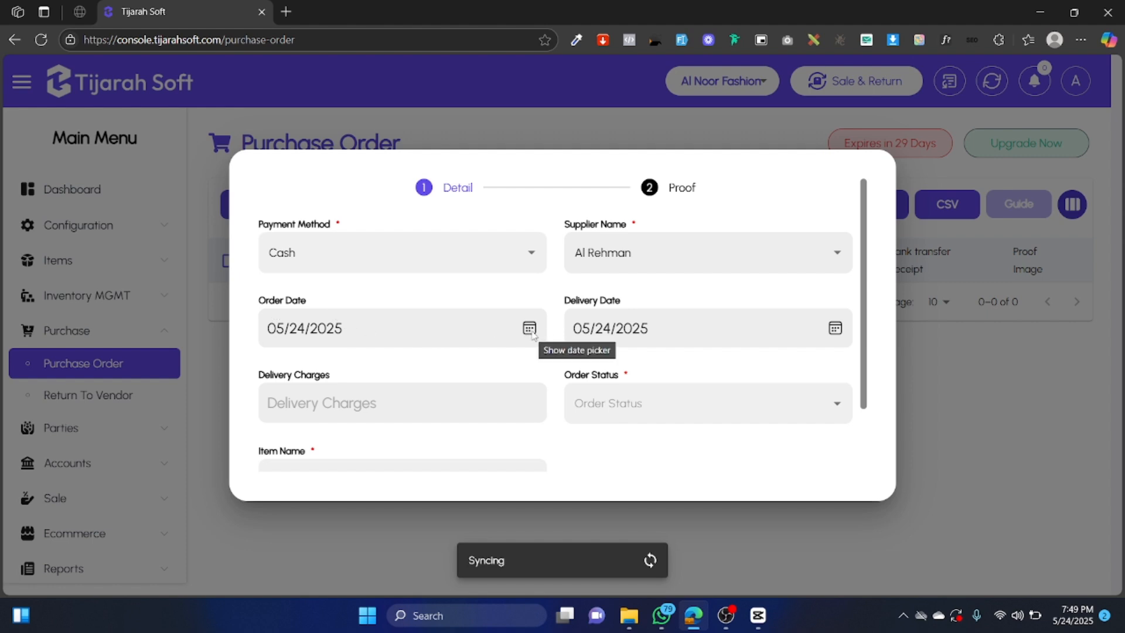
Set the order date to 05/23/2025 and the delivery date to 05/25/2025.
click(529, 330)
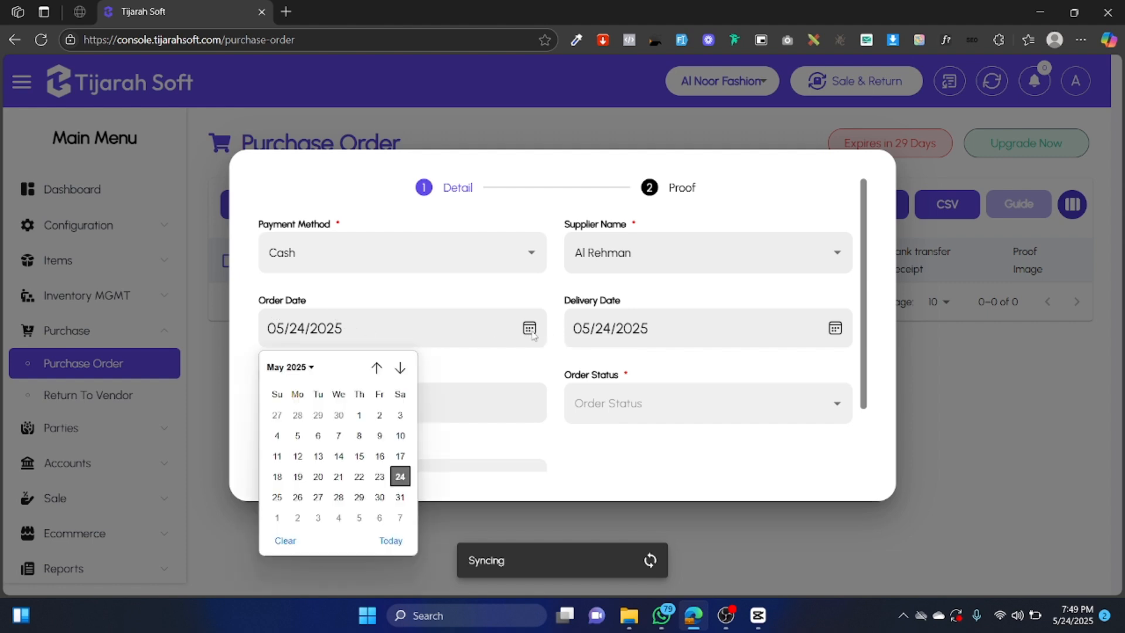
click(380, 477)
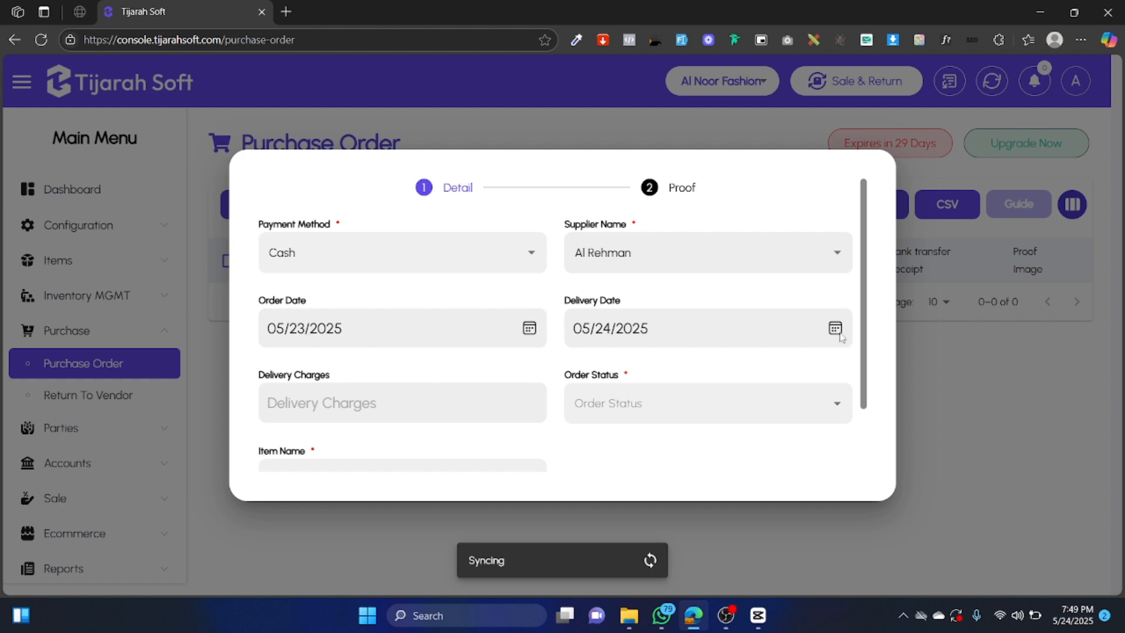
scroll(817, 364, down, 2)
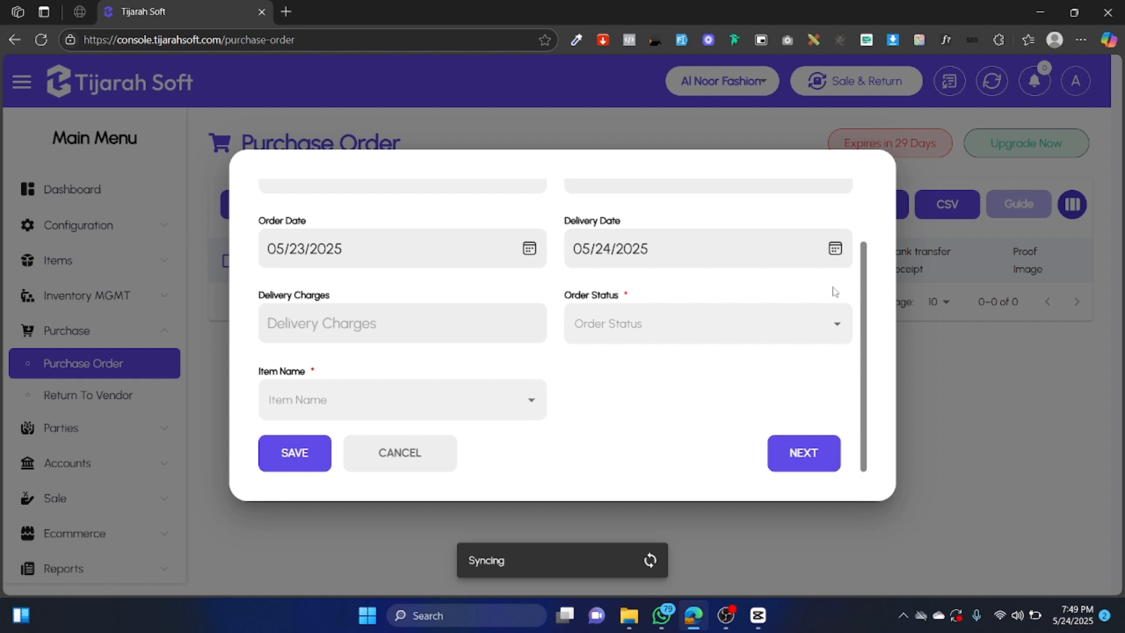
click(836, 250)
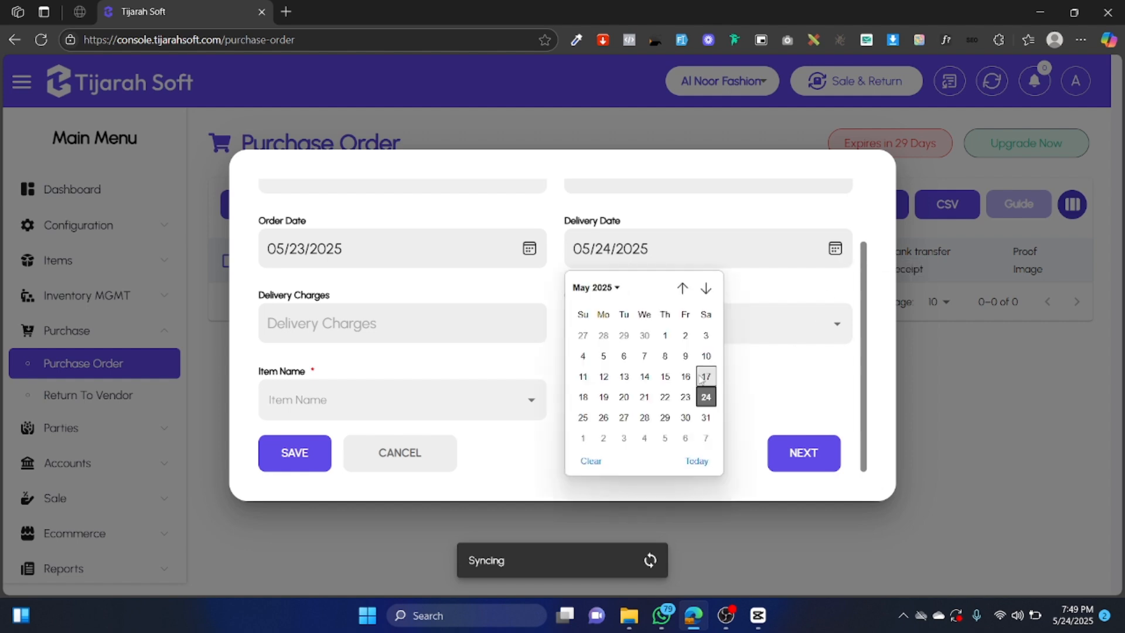
click(583, 418)
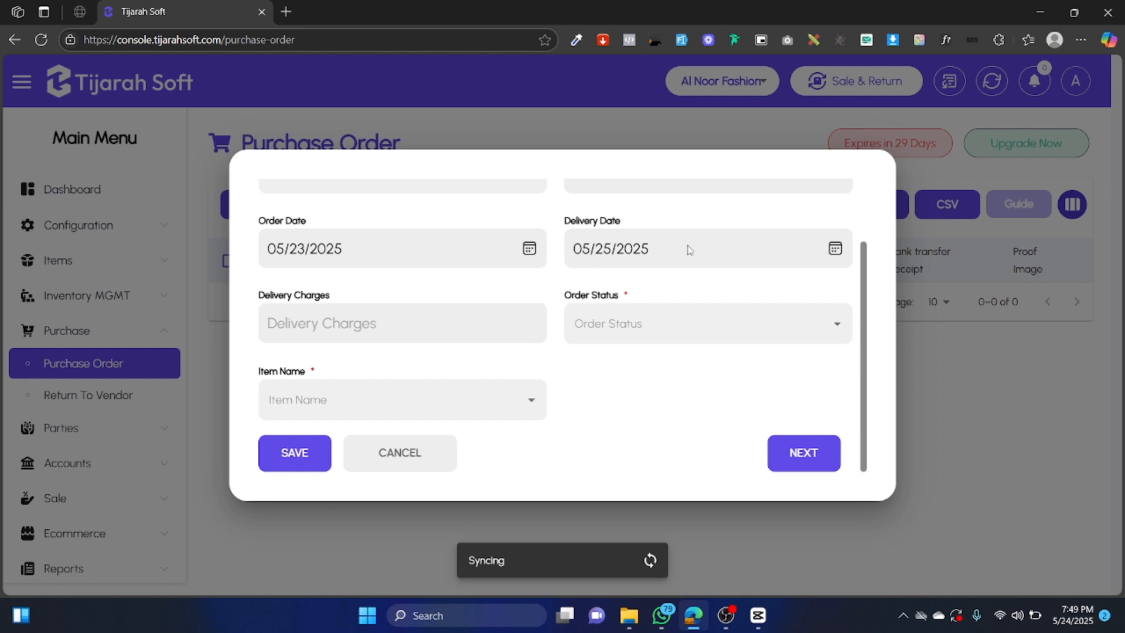
click(392, 324)
Bring up the Order Status options, pointing out the Order Status label.
click(643, 322)
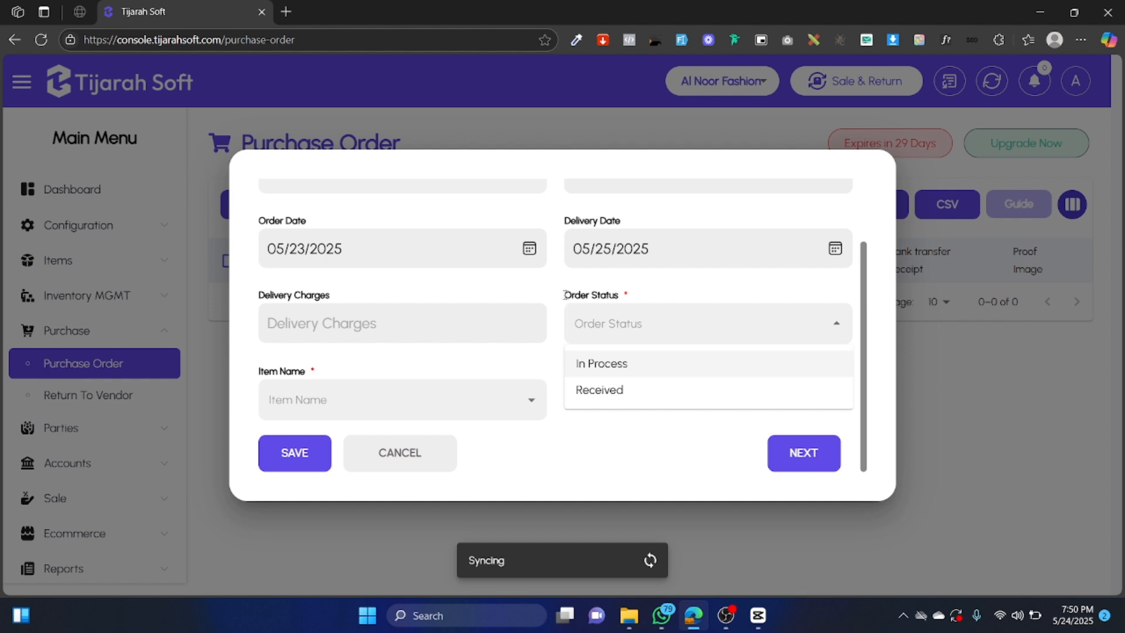
drag(563, 296, 608, 294)
click(621, 324)
Set the order status to In Process and add Man Shirt as the order item.
click(625, 368)
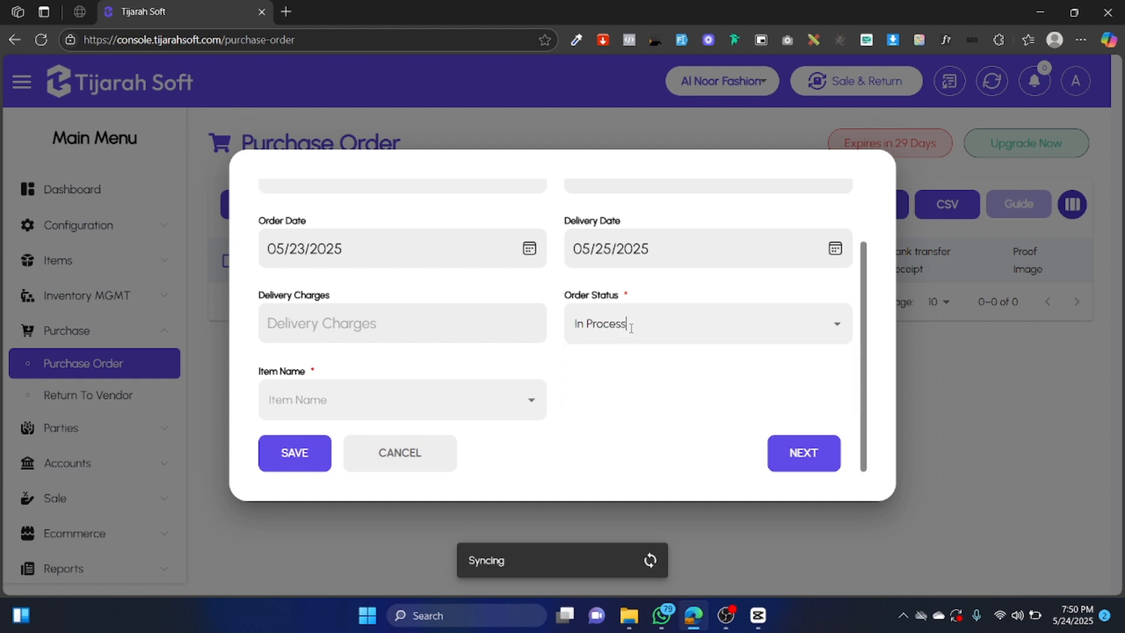
click(378, 409)
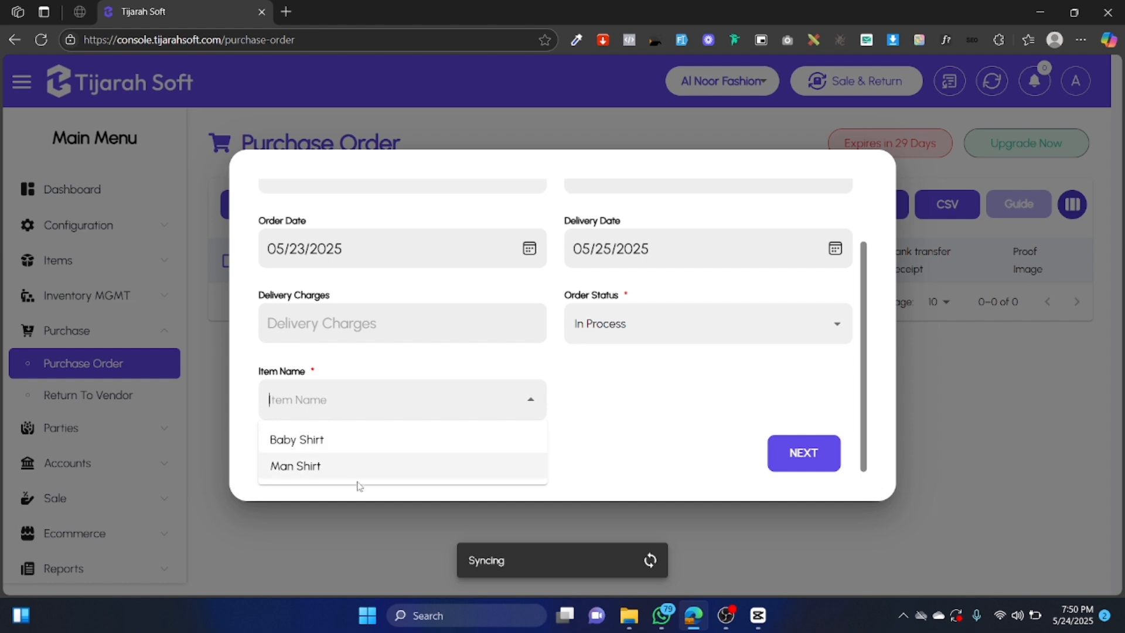
click(407, 467)
scroll(437, 409, down, 3)
click(530, 343)
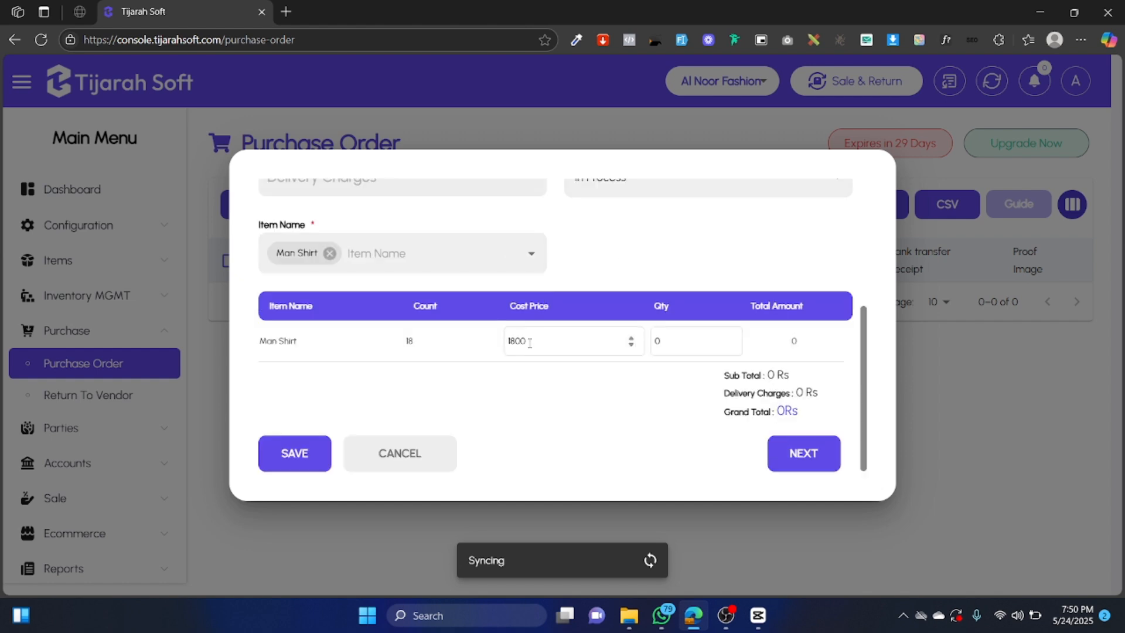
click(449, 252)
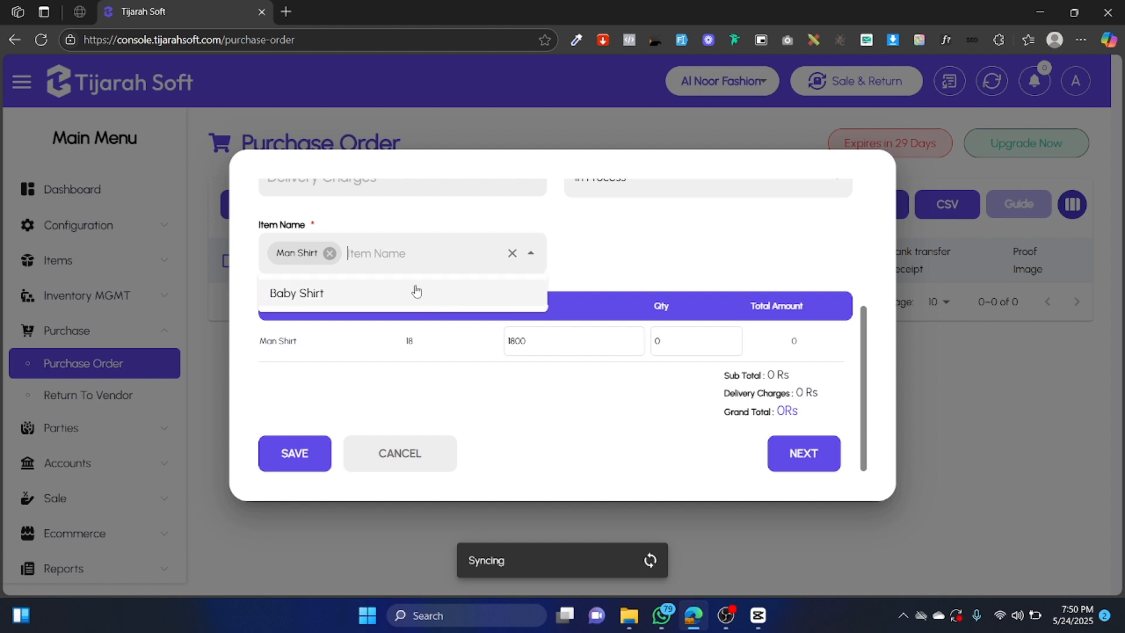
click(614, 252)
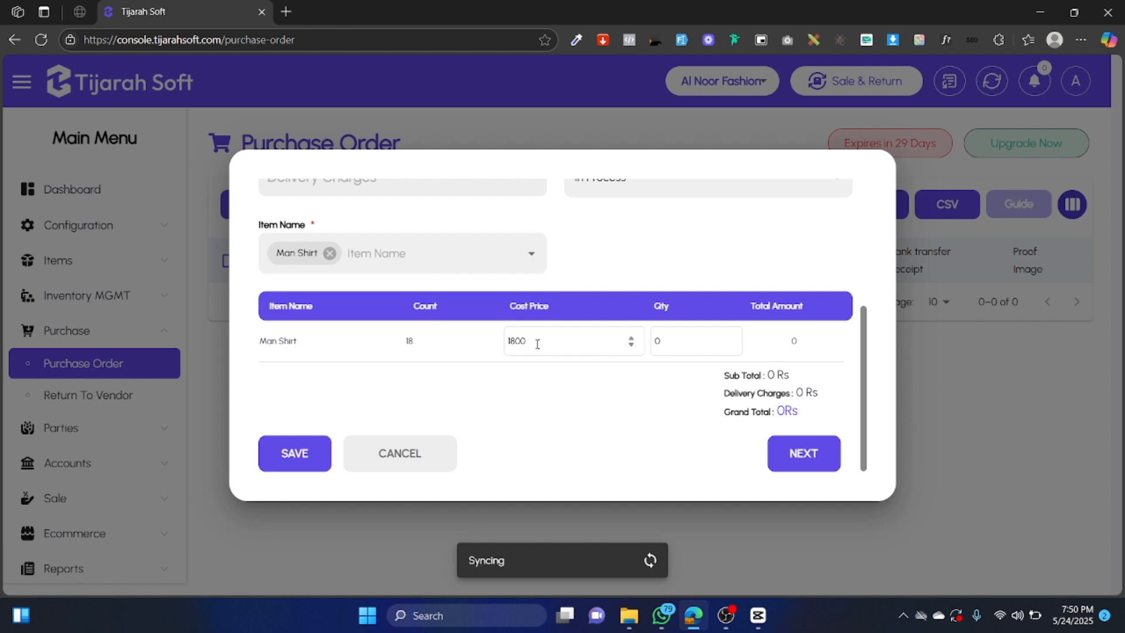
Change the Man Shirt cost price from 1800 to 2000 and set quantity 10.
double_click(514, 343)
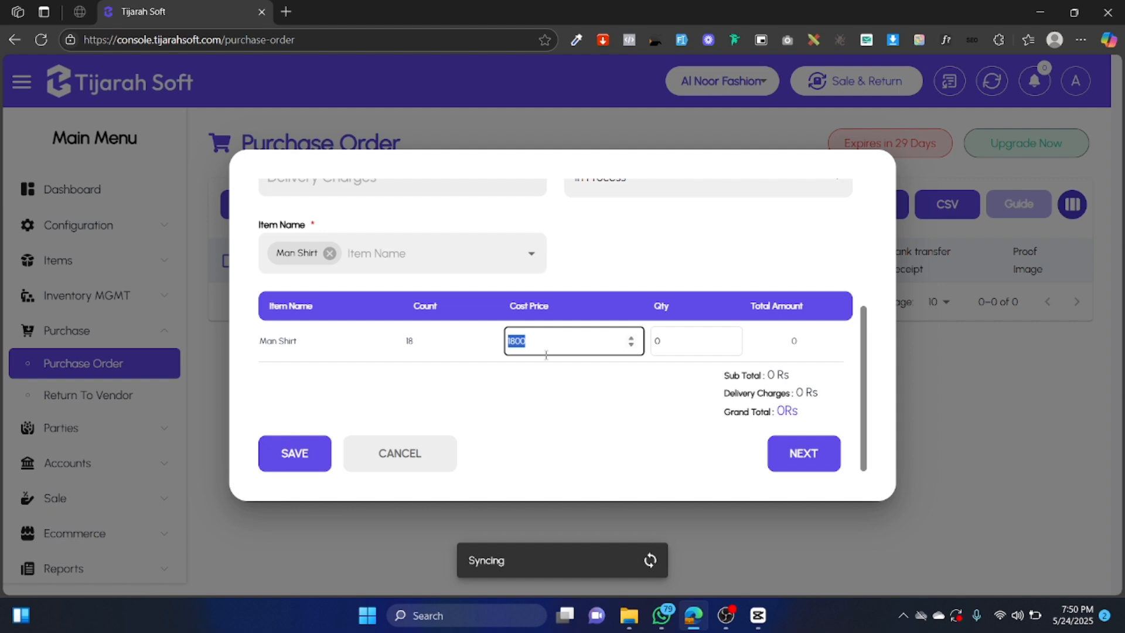
text(2000)
click(583, 403)
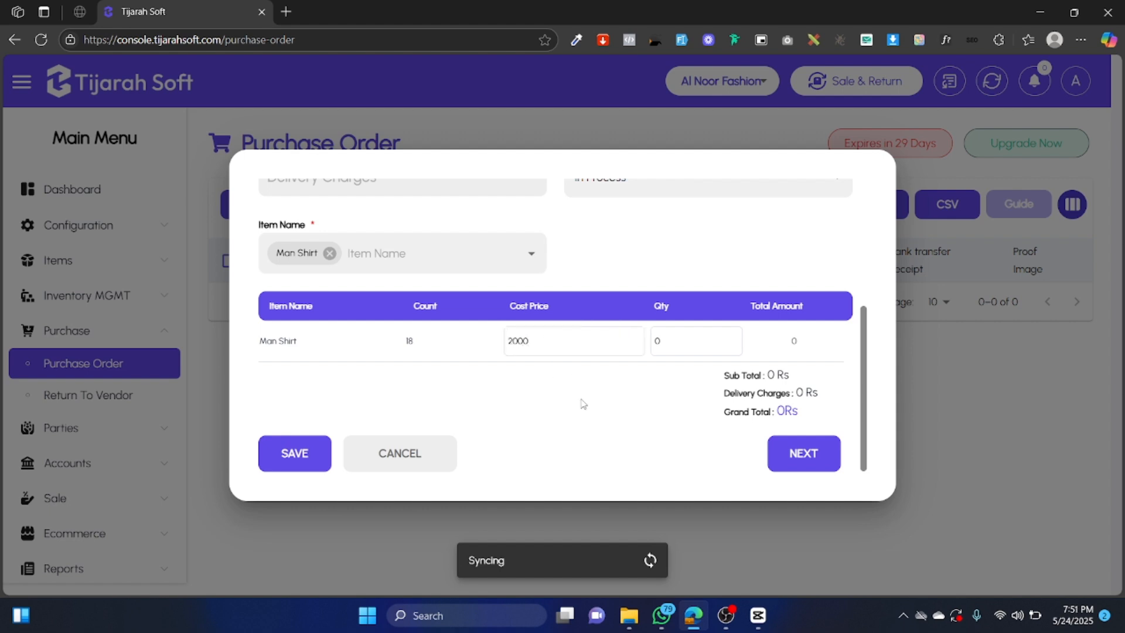
click(673, 341)
text(1)
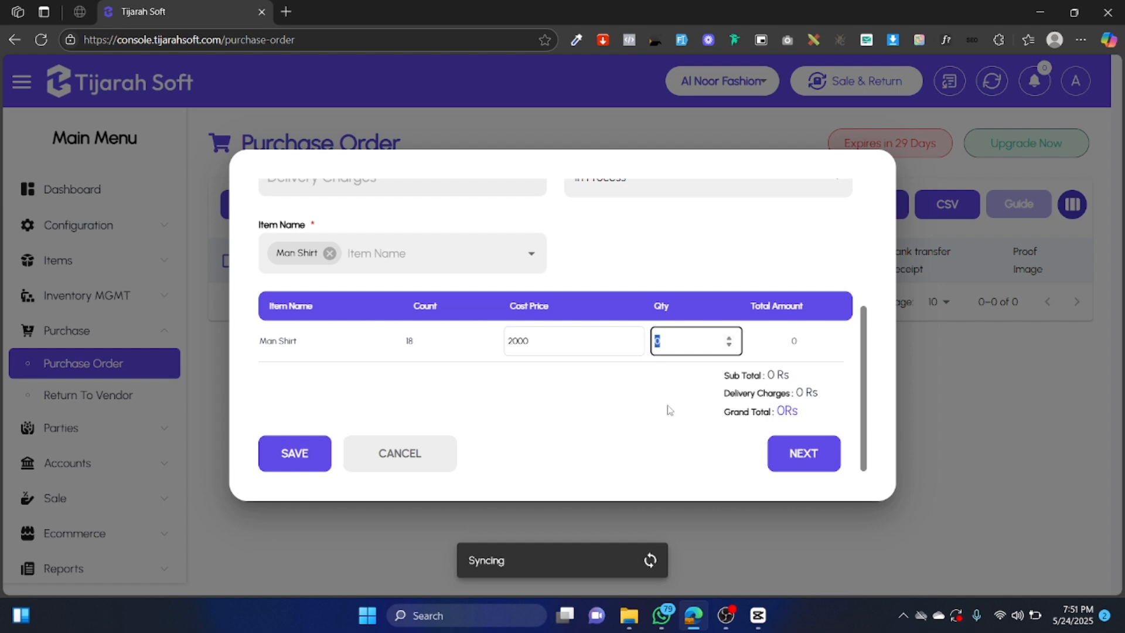
text(0)
click(632, 433)
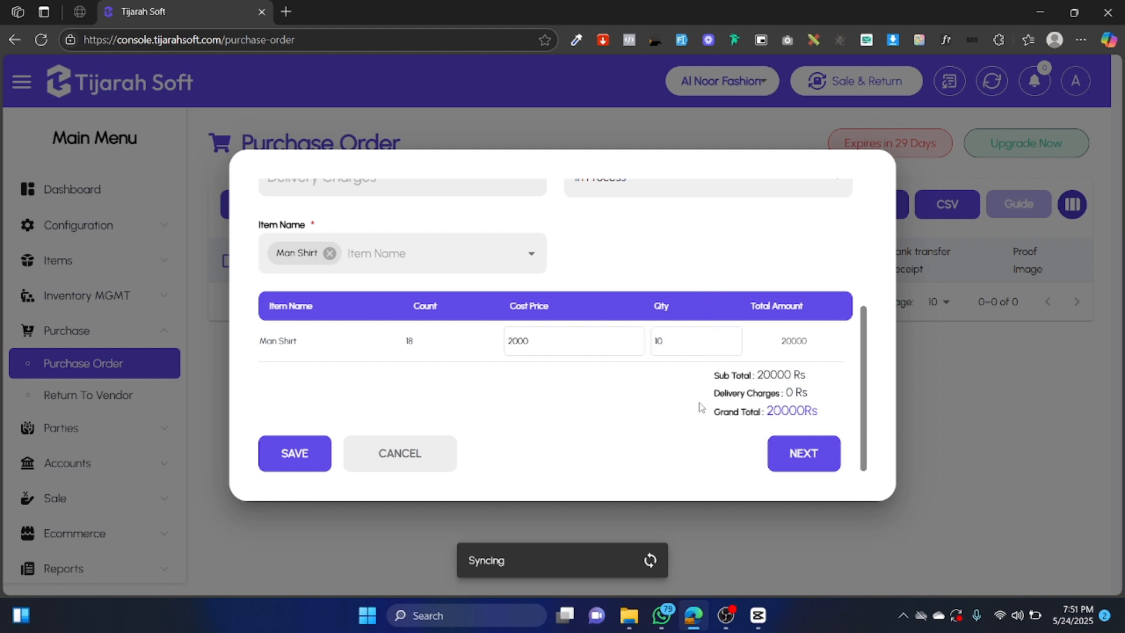
Save the purchase order from the Proof step and expand Inventory MGMT in the sidebar.
click(800, 454)
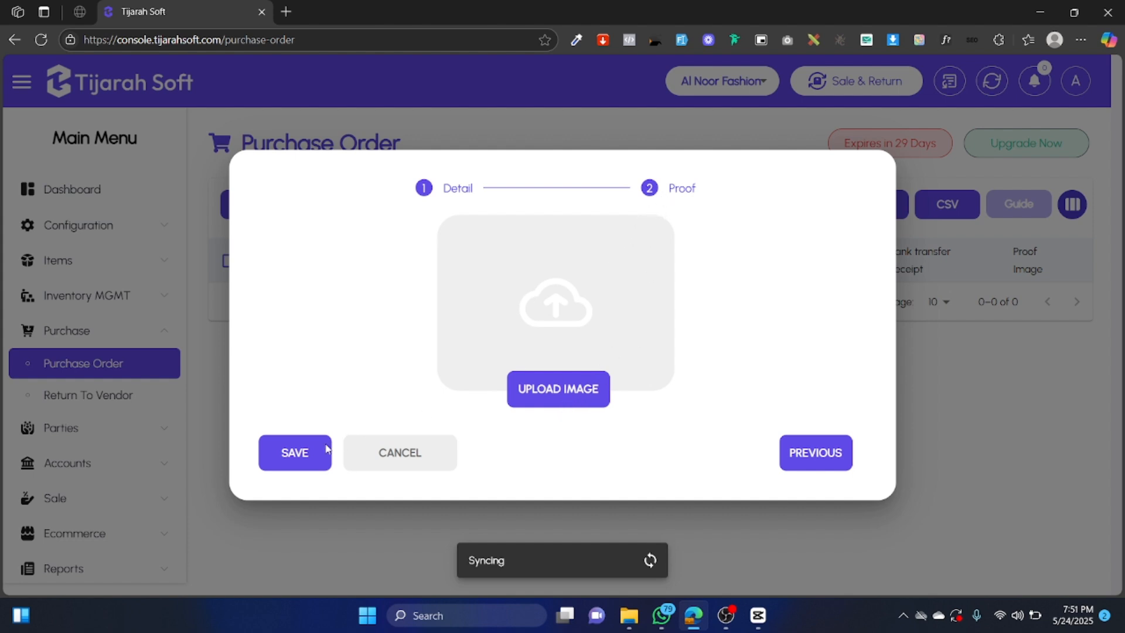
click(304, 452)
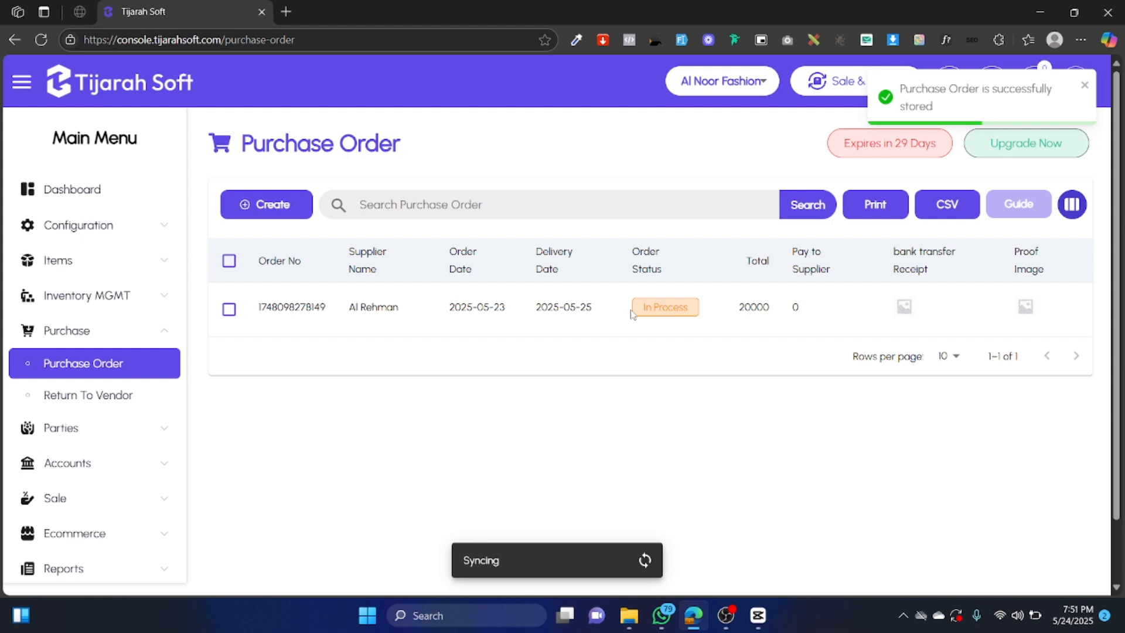
click(130, 268)
click(130, 268)
click(134, 295)
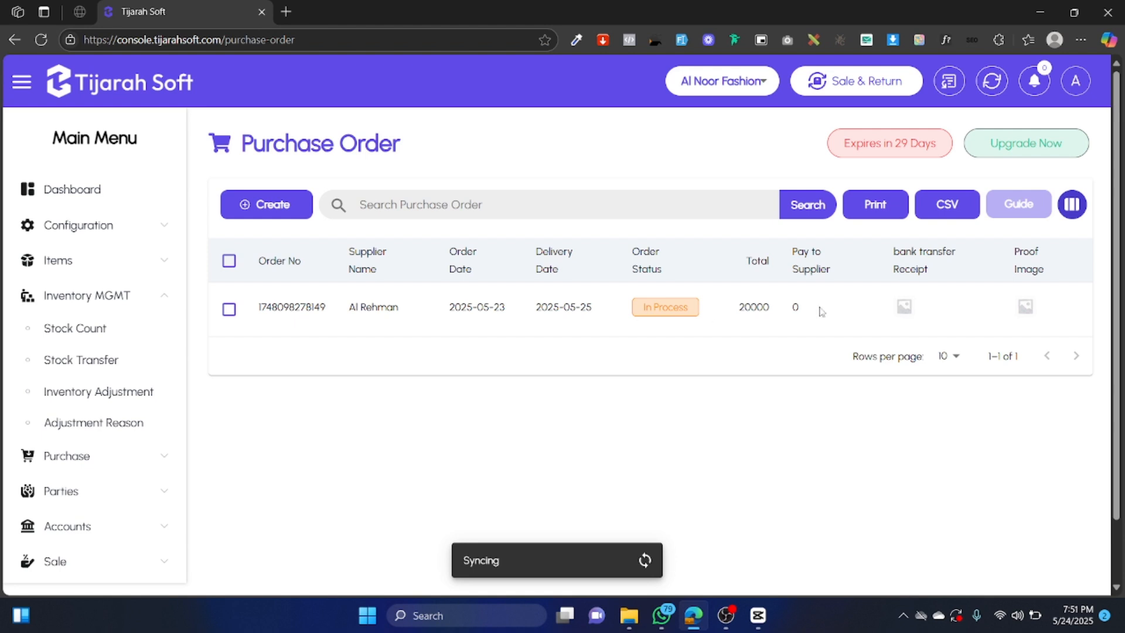
click(869, 322)
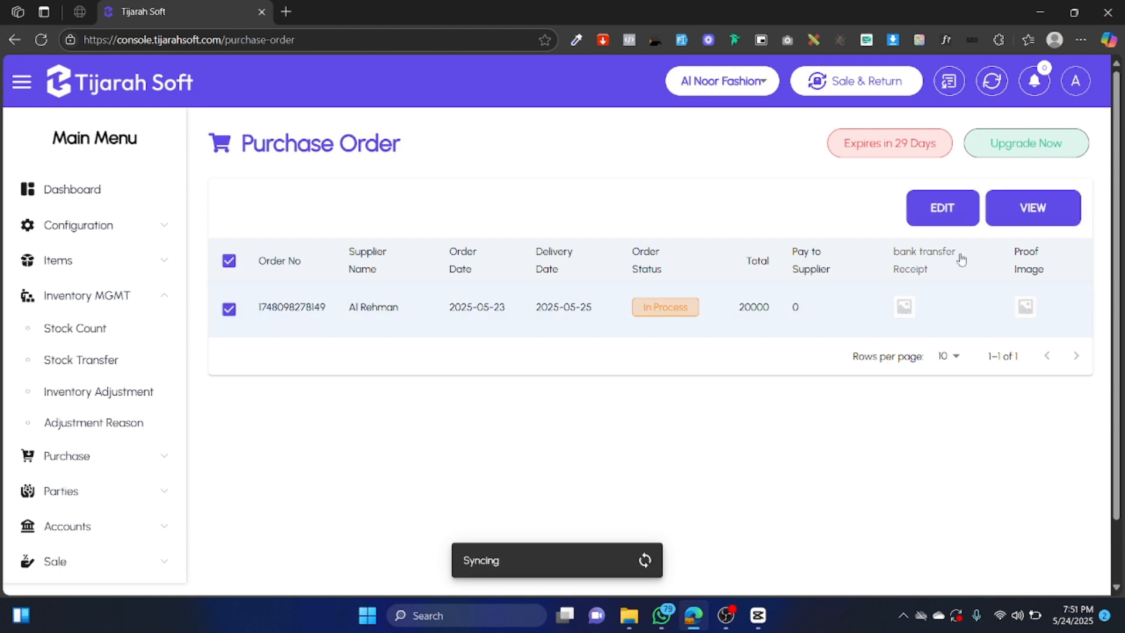
click(1032, 208)
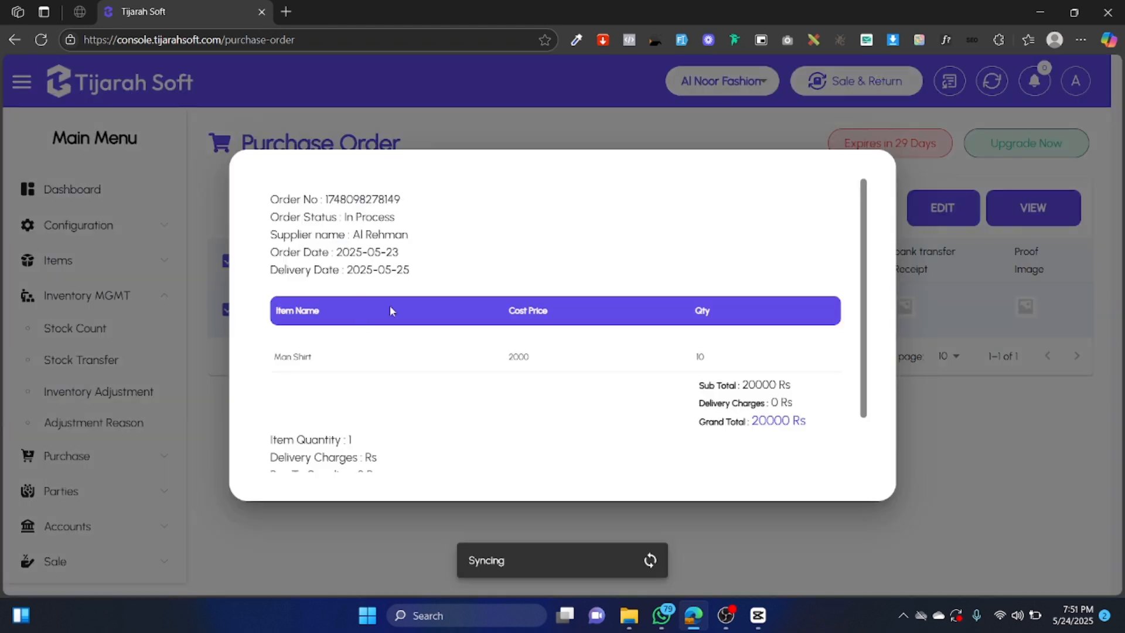
drag(312, 359, 273, 359)
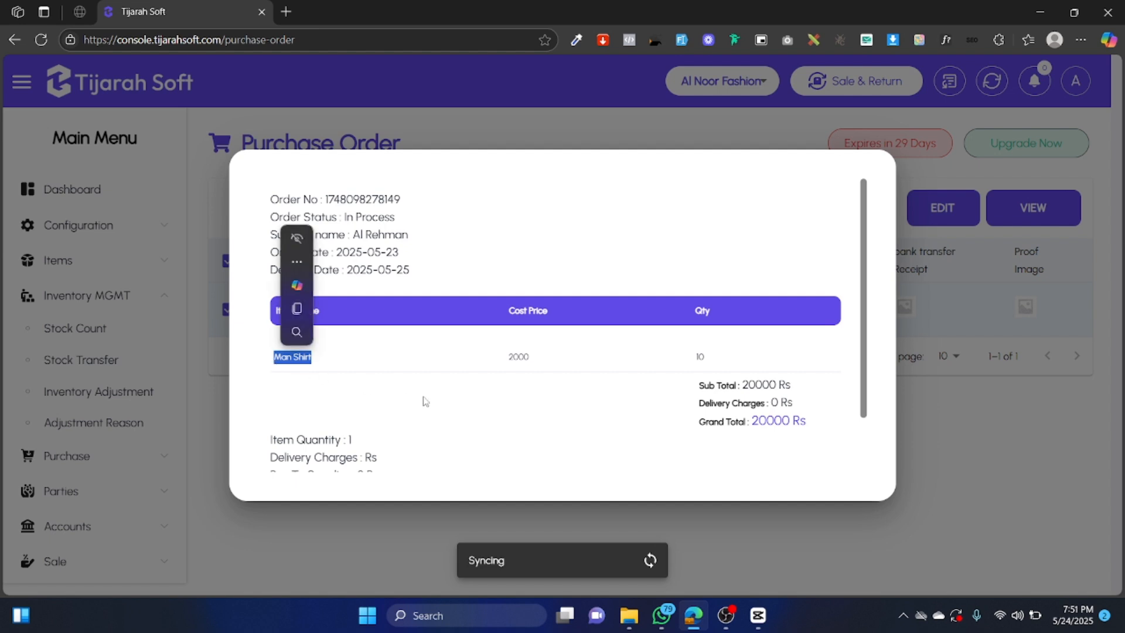
scroll(425, 401, down, 1)
click(382, 453)
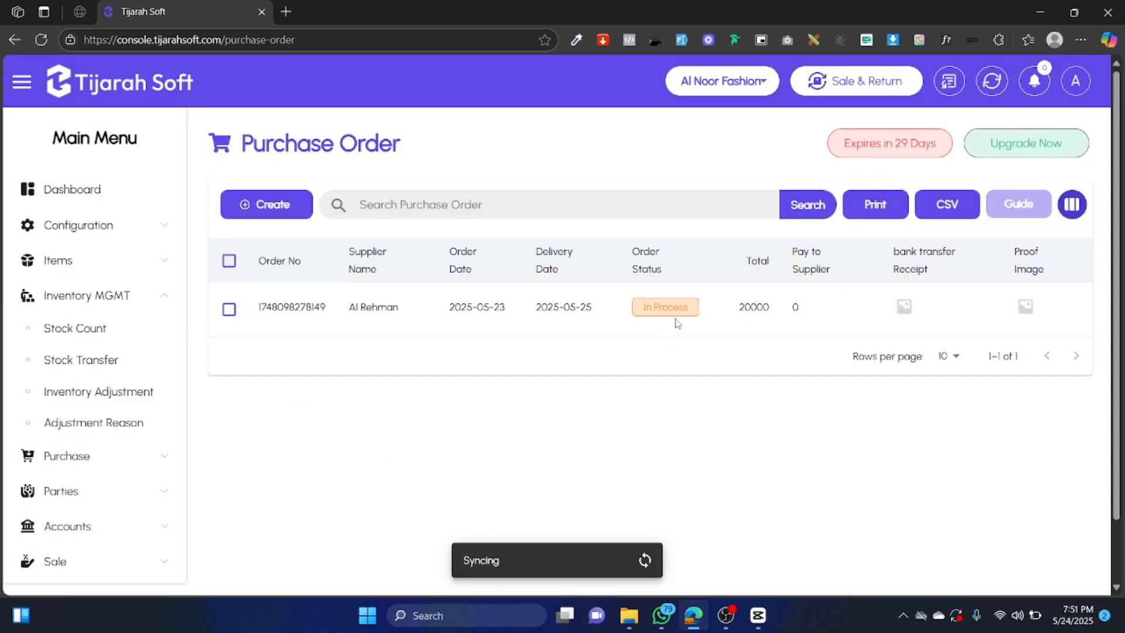
click(124, 333)
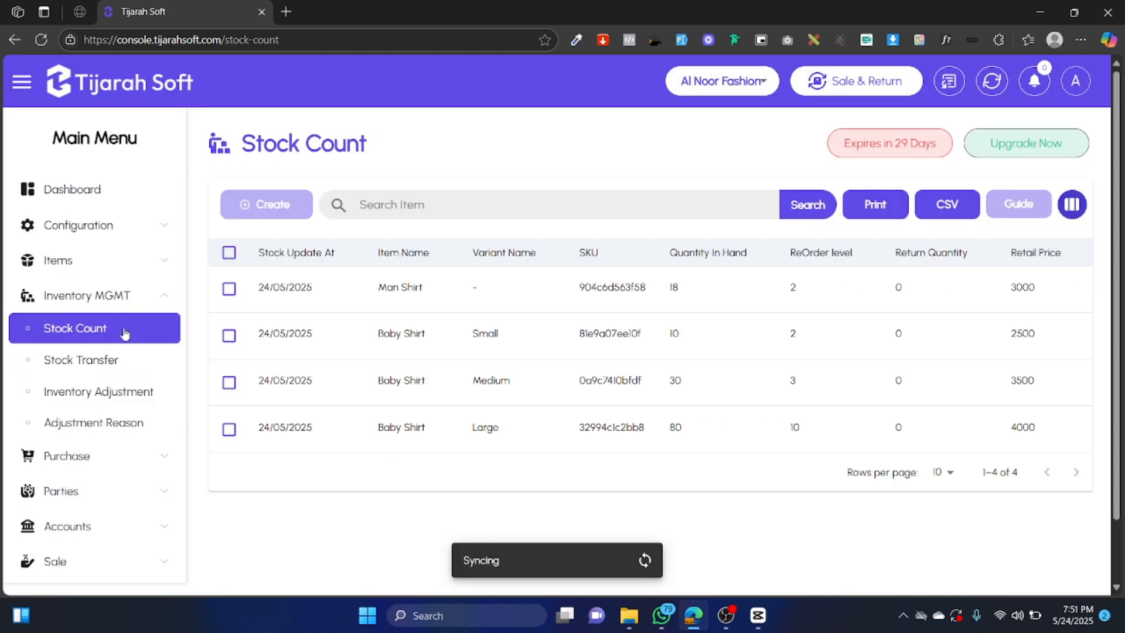
double_click(674, 287)
click(682, 293)
click(88, 456)
click(86, 365)
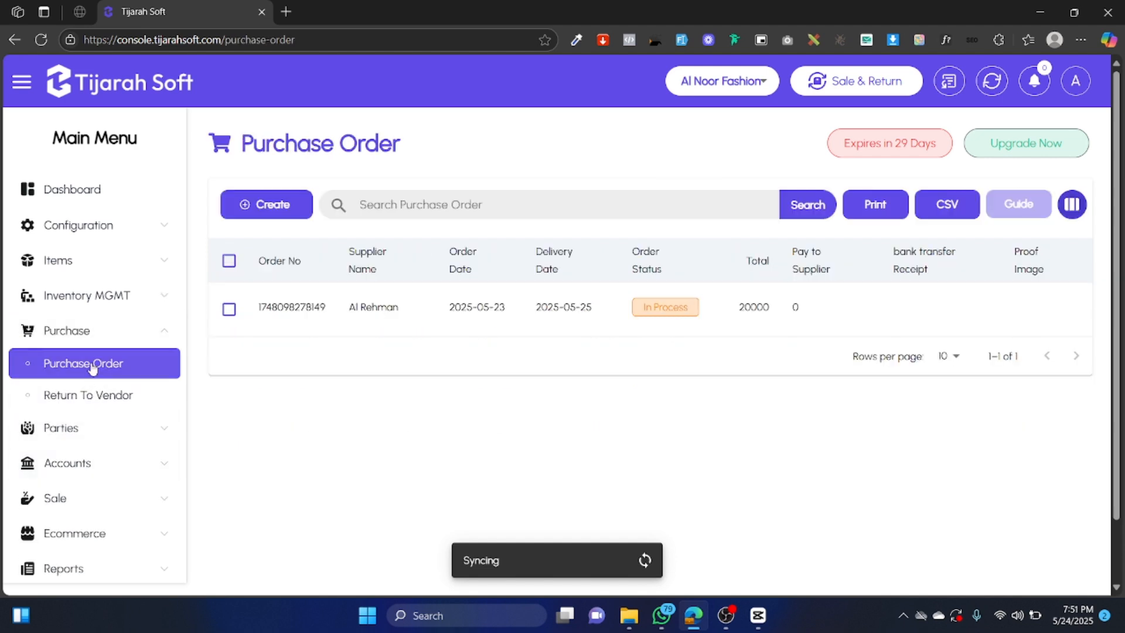
click(543, 319)
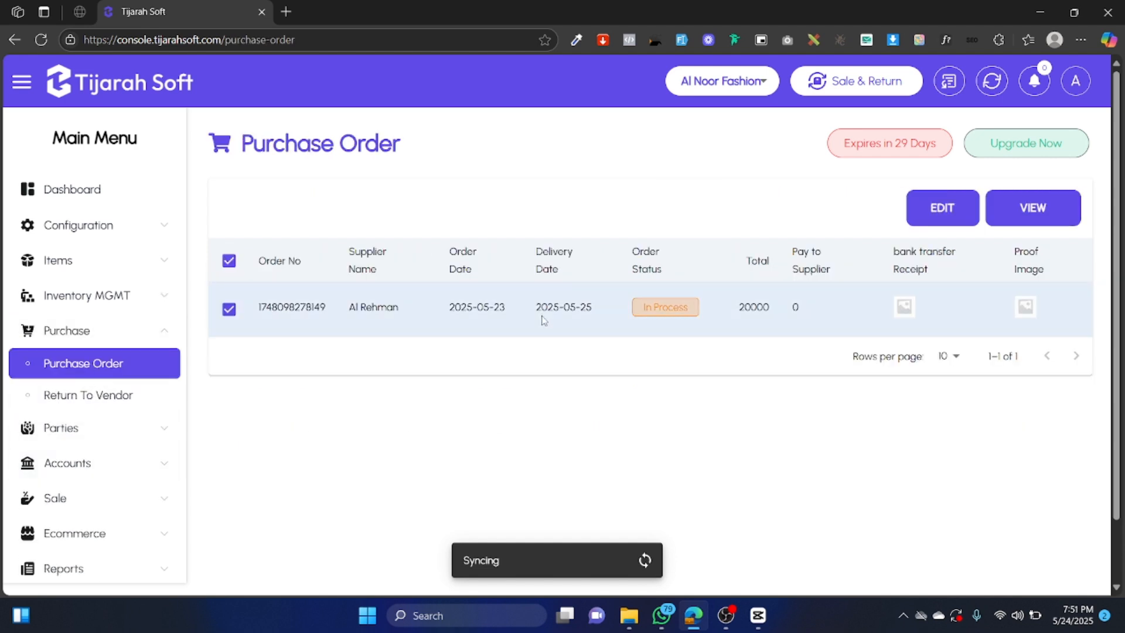
Edit the Al Rehman purchase order and change its status to Received.
click(959, 215)
scroll(657, 352, down, 3)
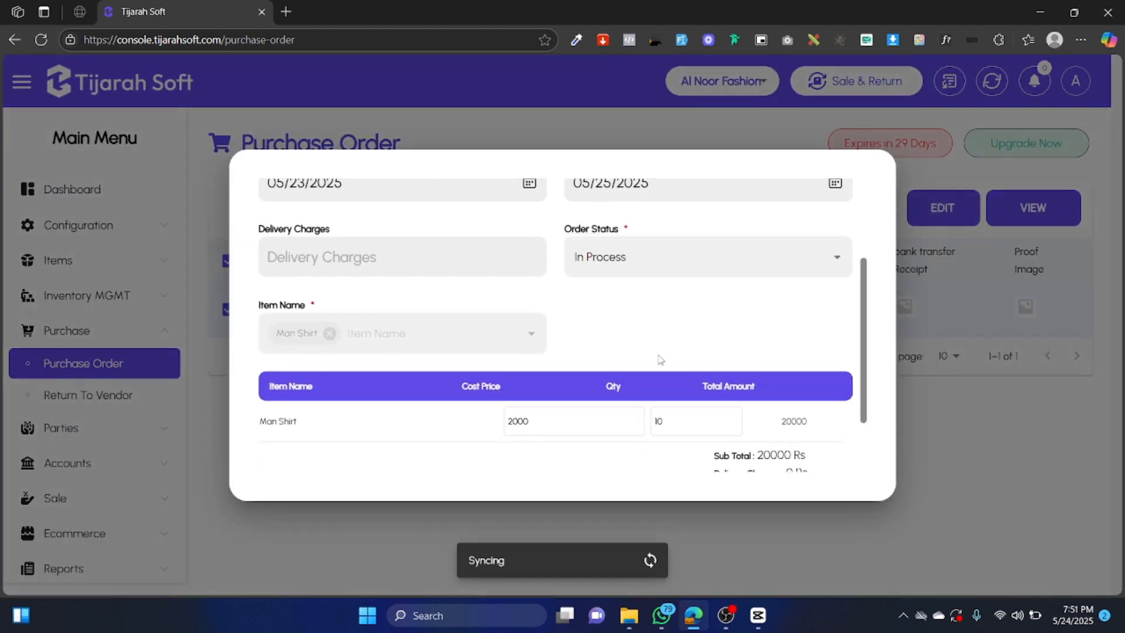
click(642, 262)
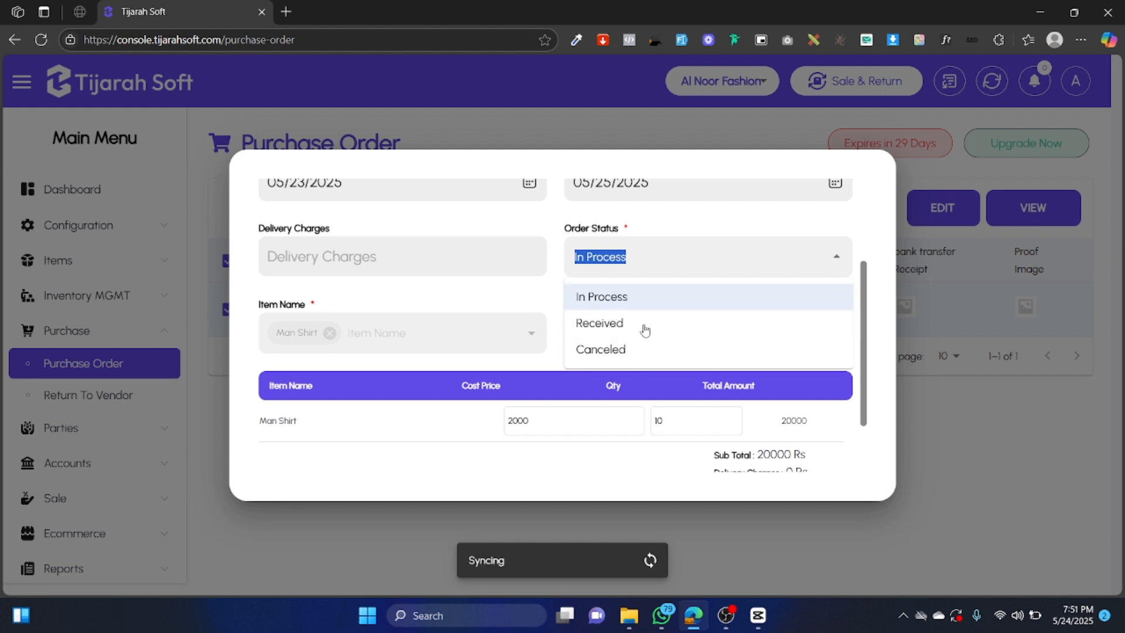
click(610, 328)
scroll(625, 324, down, 2)
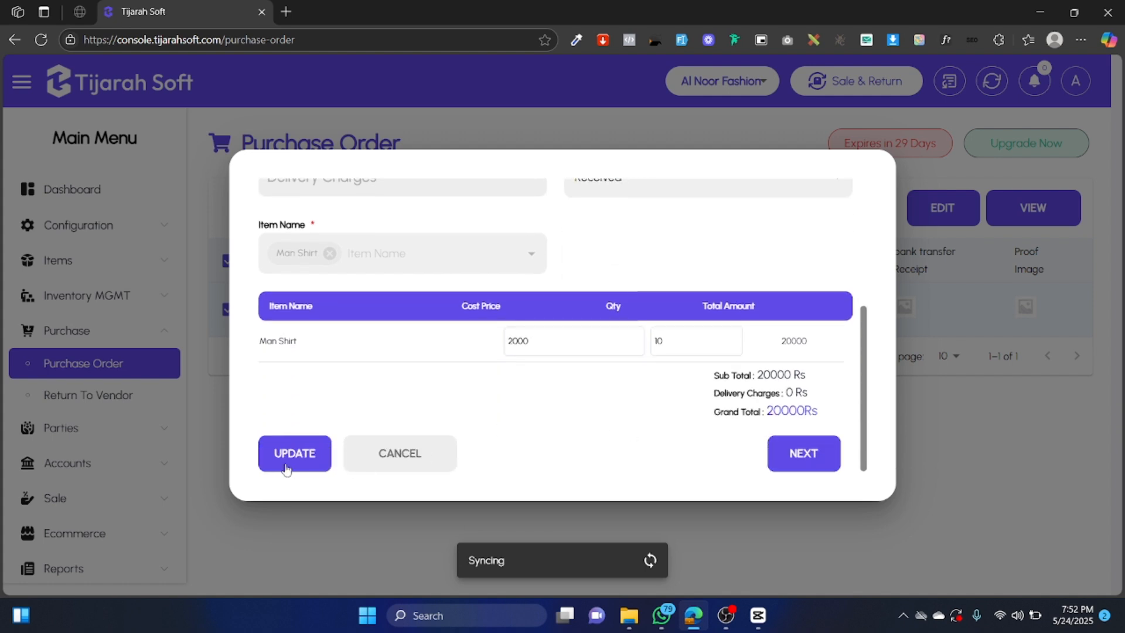
double_click(656, 342)
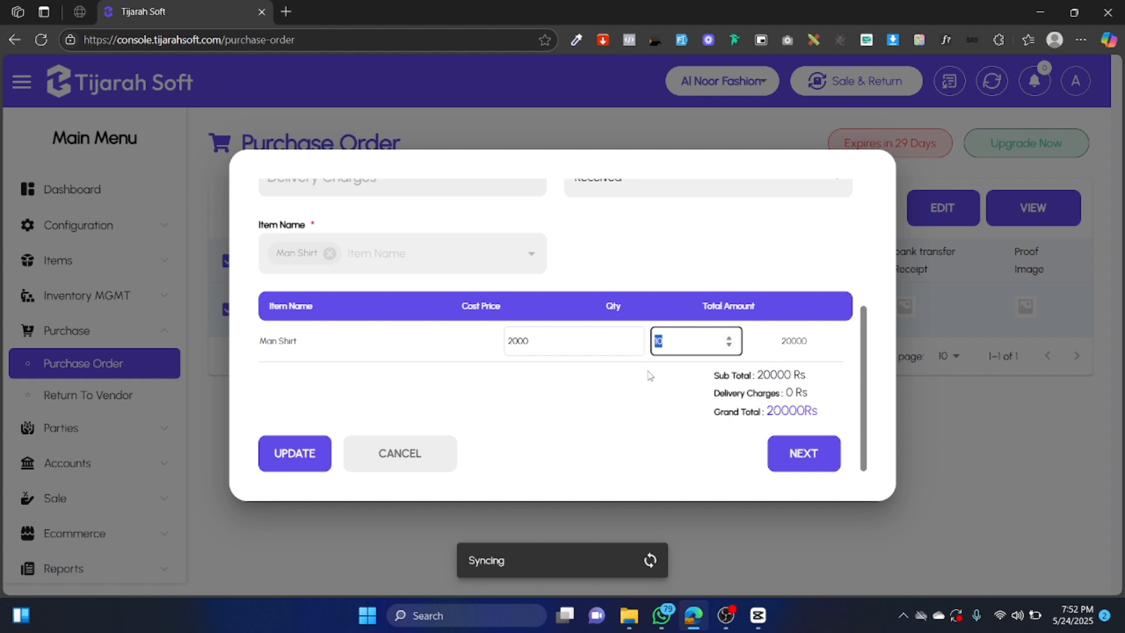
Update the order and record a 15000 payment to the supplier.
click(312, 456)
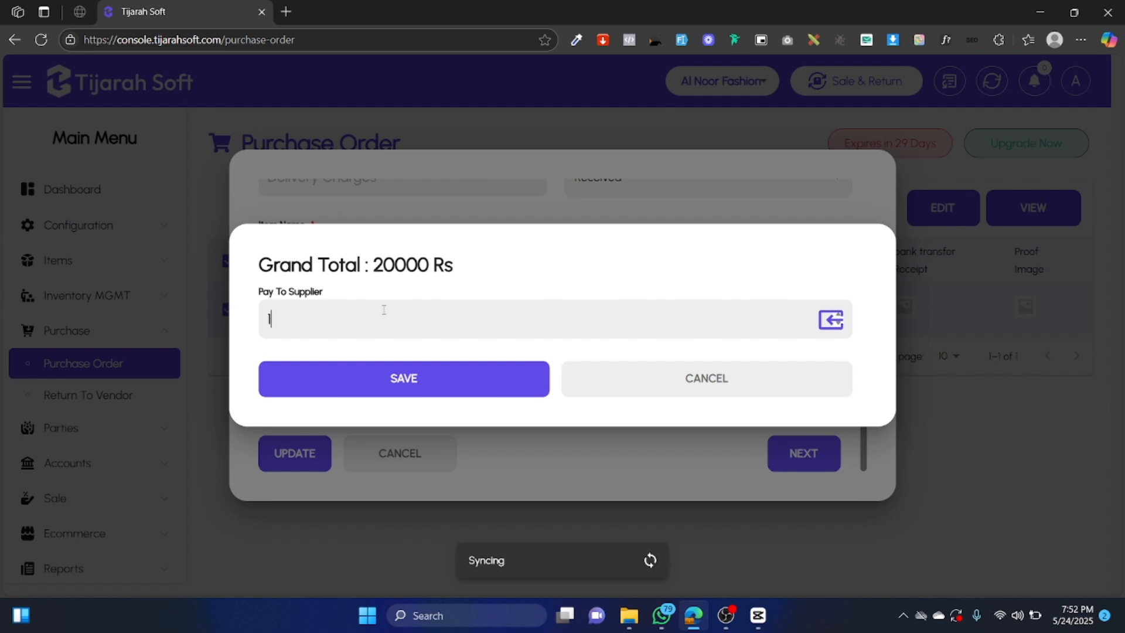
text(5000)
click(450, 391)
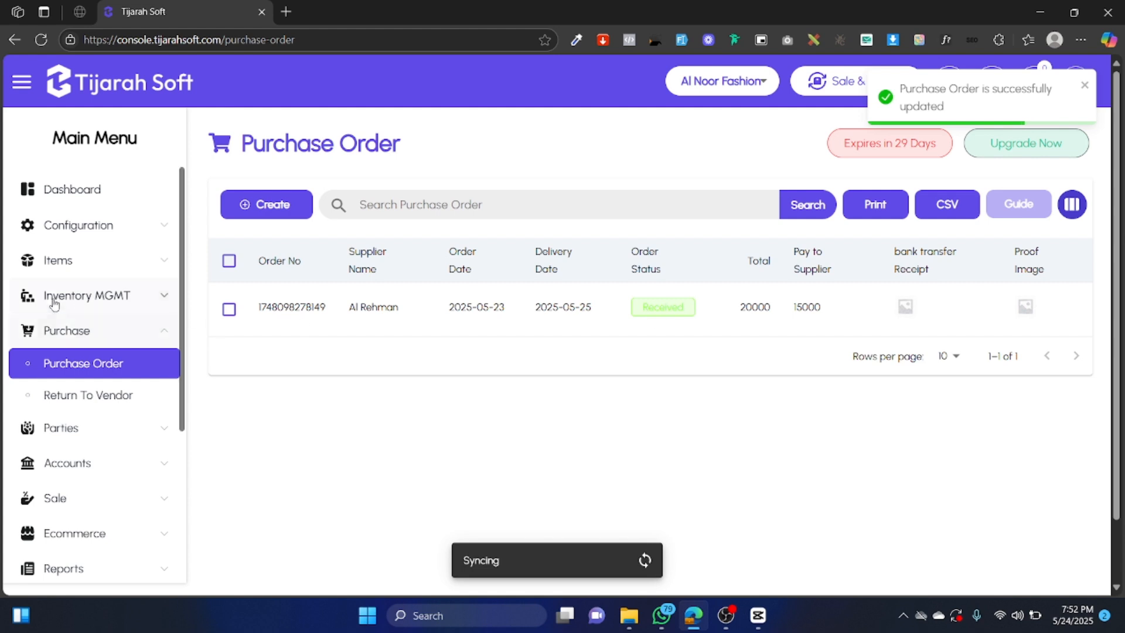
click(109, 300)
click(115, 328)
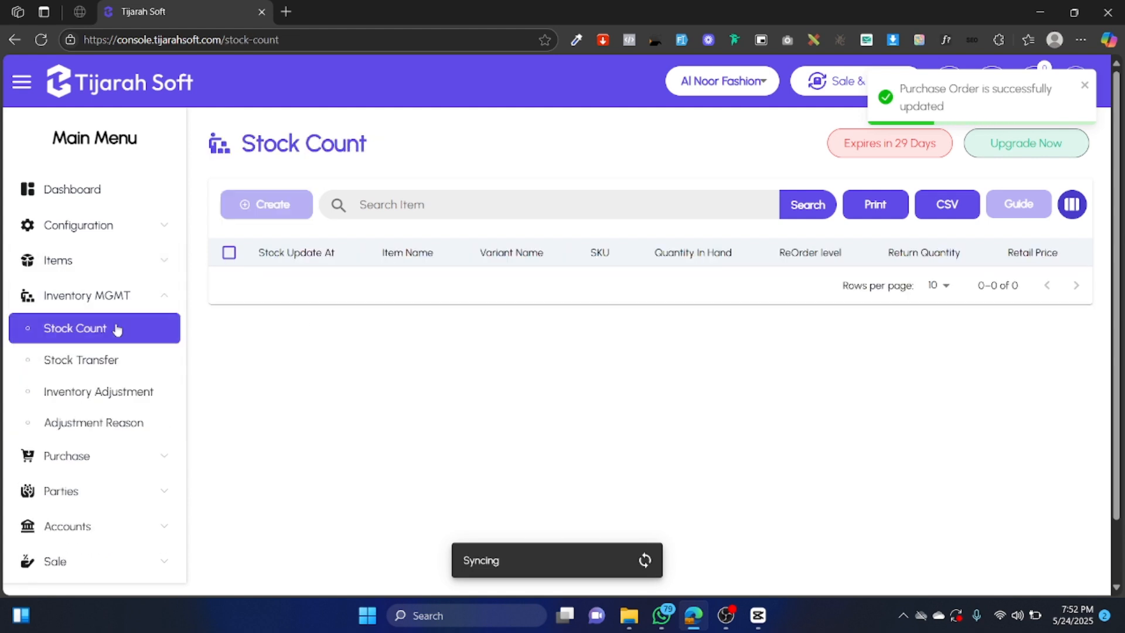
double_click(675, 287)
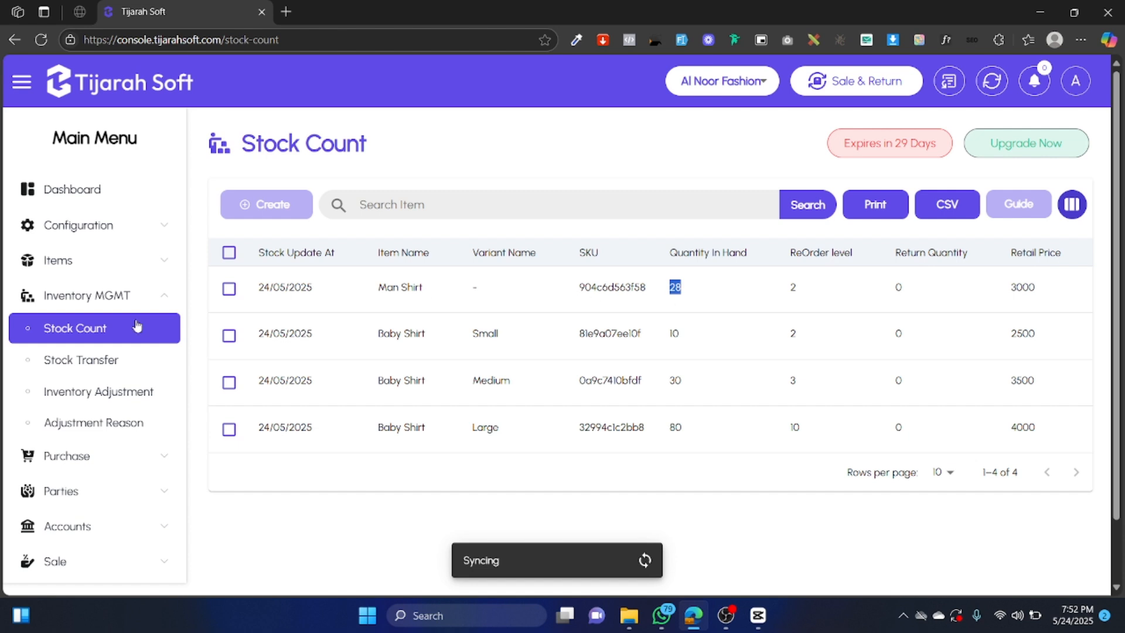
click(135, 463)
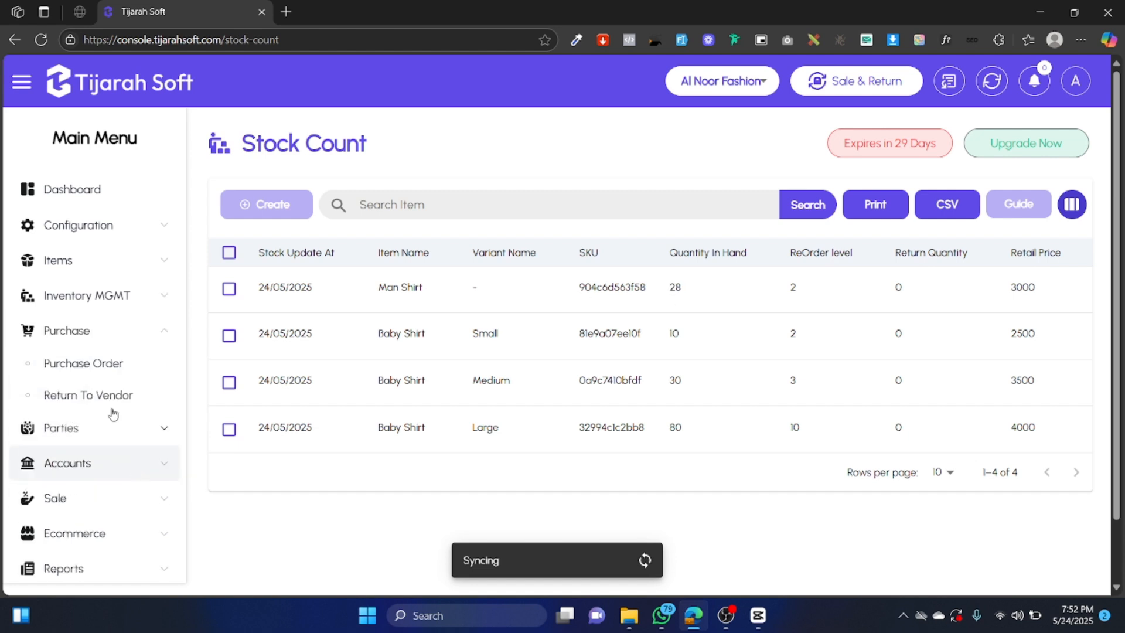
click(105, 368)
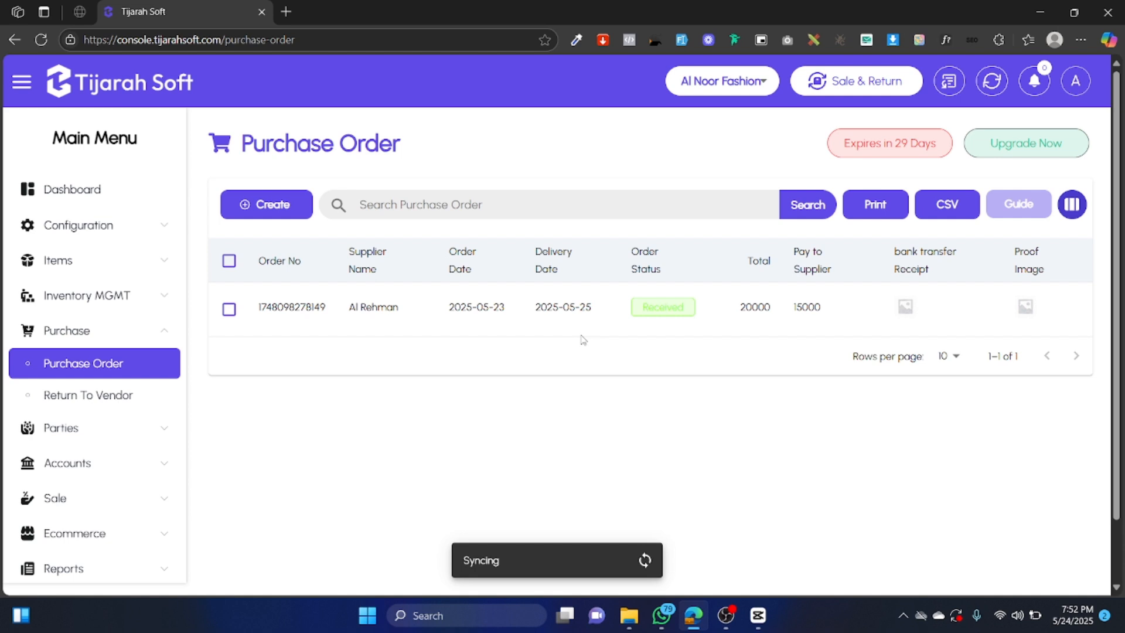
click(725, 615)
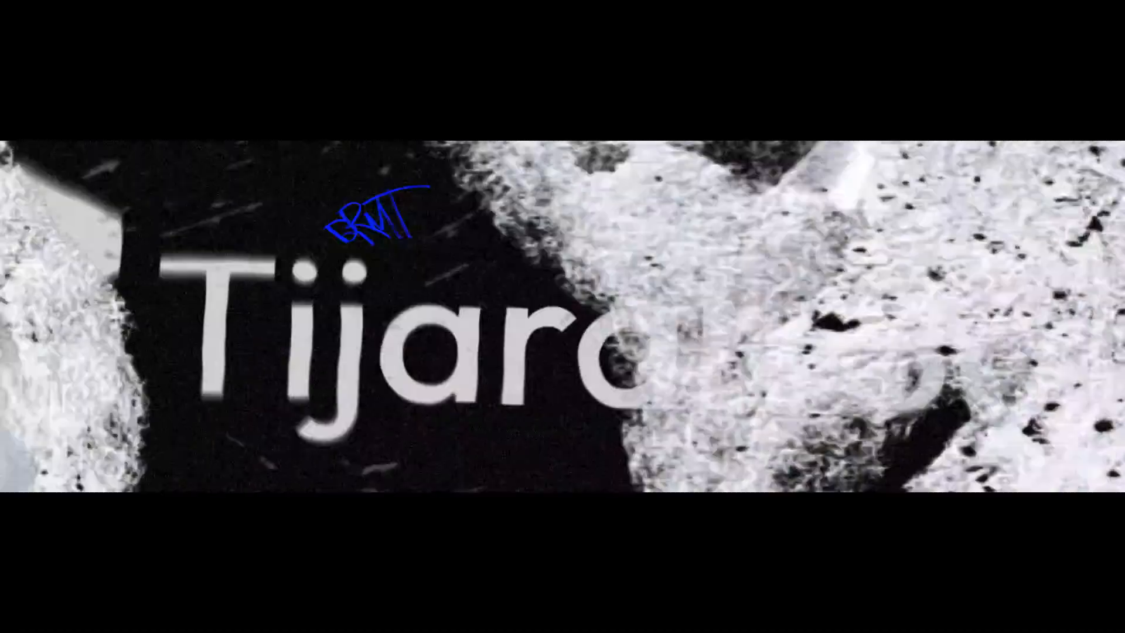